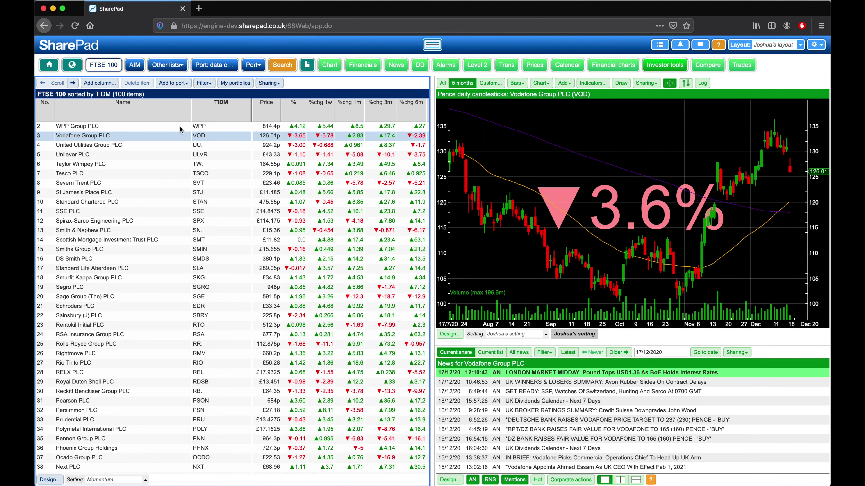
Set the Market view preference to Normal Blue view under Preferences > Views
{"action": "left_click", "coordinate": [72, 65]}
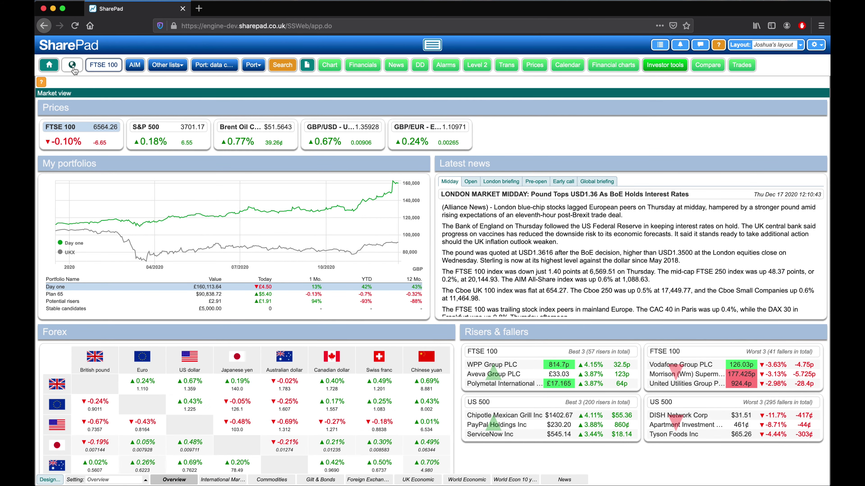
{"action": "left_click", "coordinate": [72, 65]}
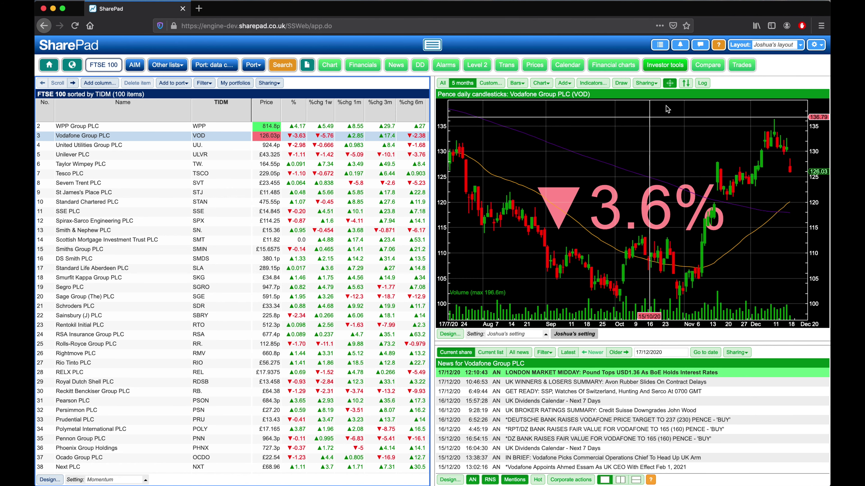
{"action": "left_click", "coordinate": [817, 45]}
{"action": "left_click", "coordinate": [802, 81]}
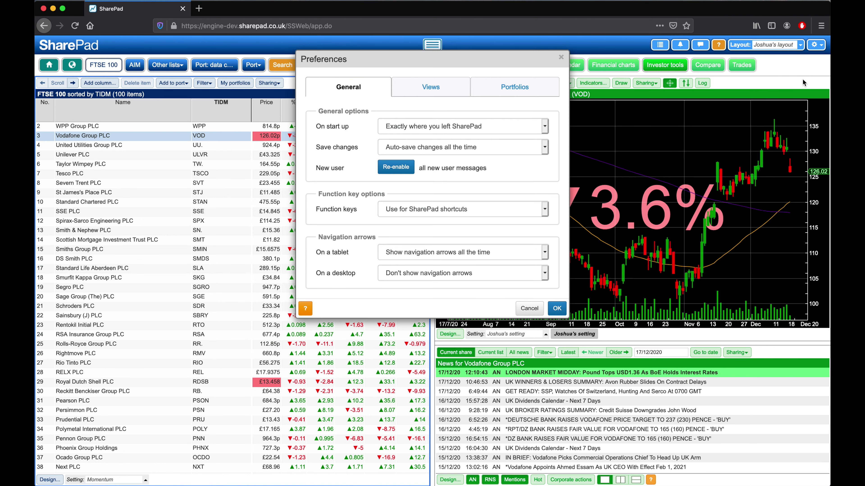
{"action": "left_click", "coordinate": [448, 89]}
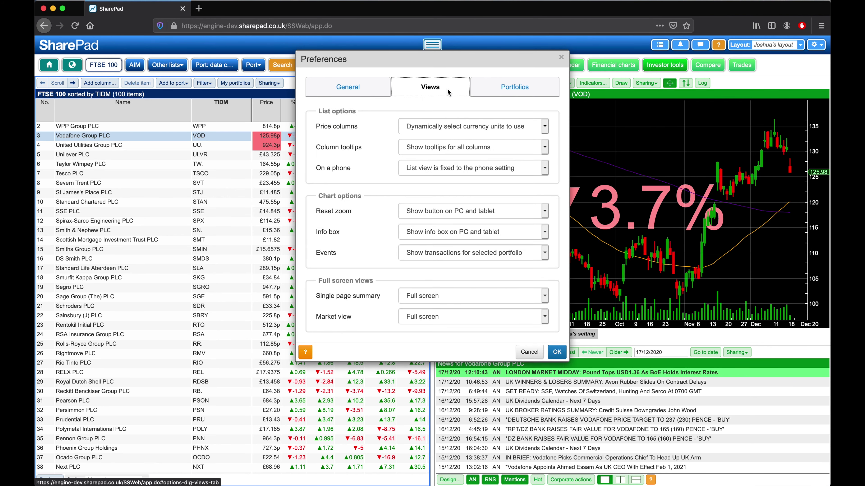
{"action": "left_click", "coordinate": [443, 315]}
{"action": "left_click", "coordinate": [440, 323]}
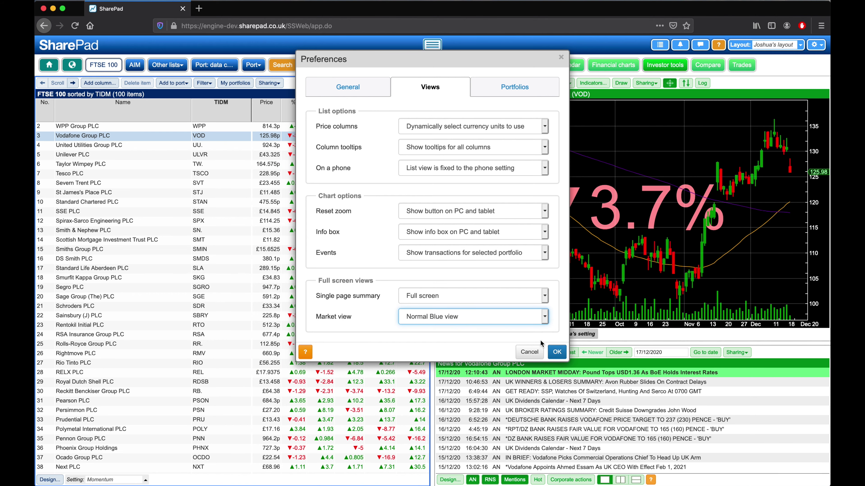
{"action": "left_click", "coordinate": [557, 352]}
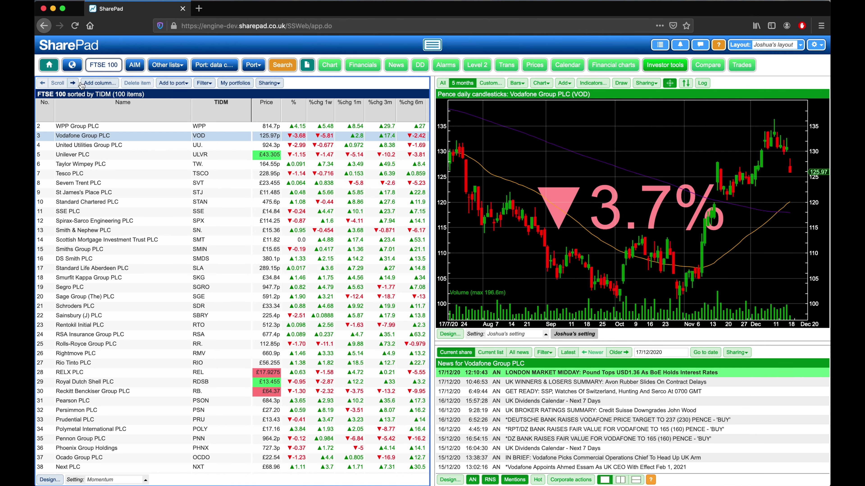
Open the market overview and chart GBP/EUR, the S&P 500, Vodafone and Morrison
{"action": "left_click", "coordinate": [71, 65]}
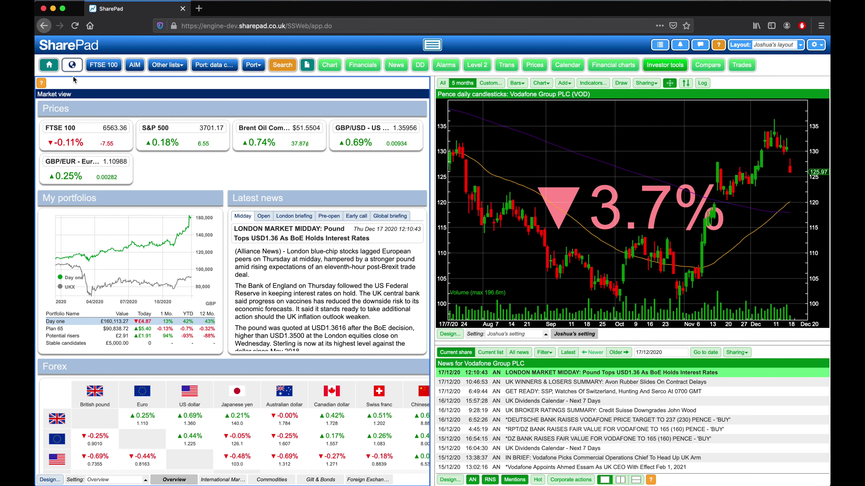
{"action": "left_click", "coordinate": [104, 169]}
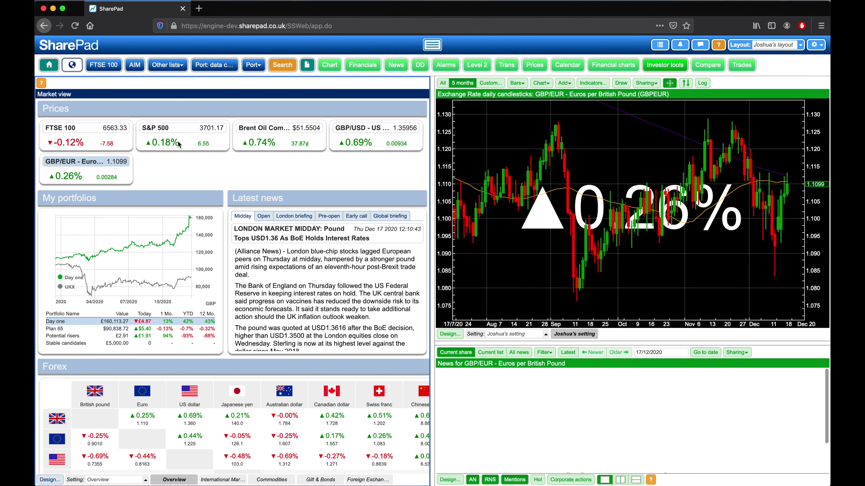
{"action": "left_click", "coordinate": [190, 138]}
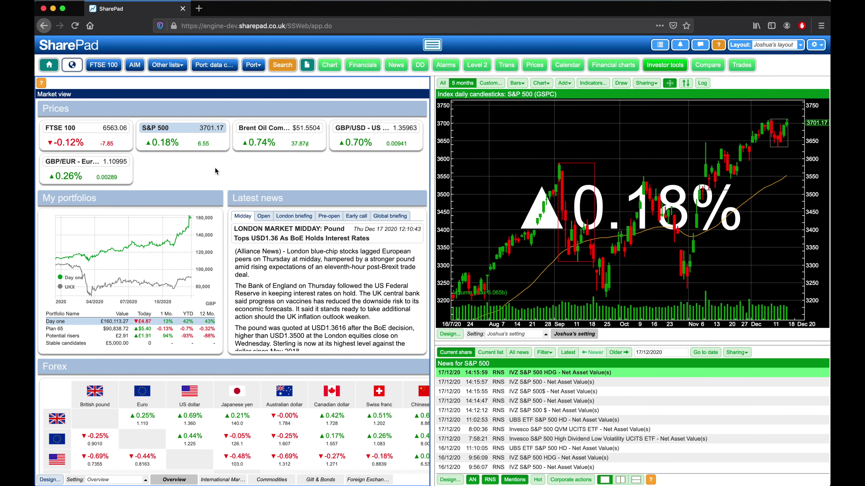
{"action": "scroll", "coordinate": [217, 179], "scroll_direction": "down", "scroll_amount": 10}
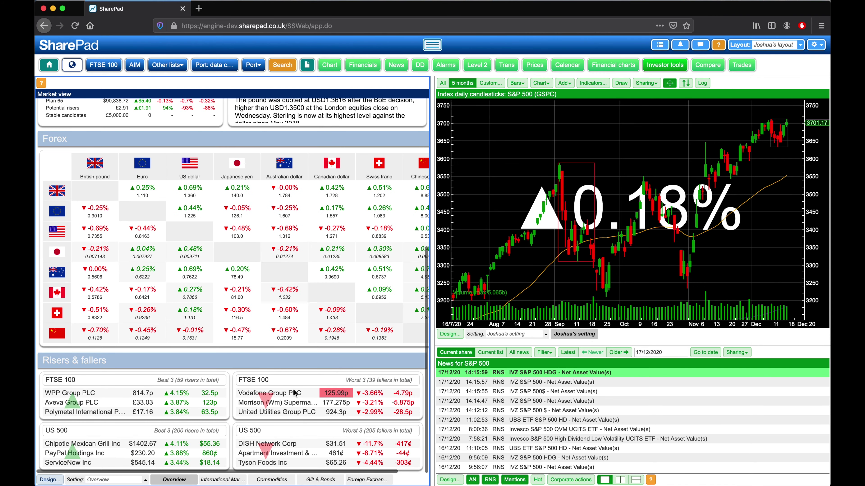
{"action": "left_click", "coordinate": [295, 393]}
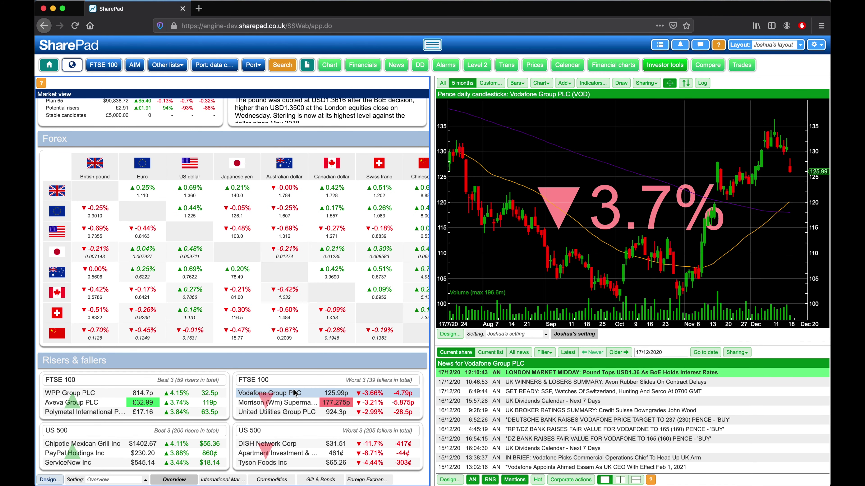
{"action": "left_click", "coordinate": [293, 403]}
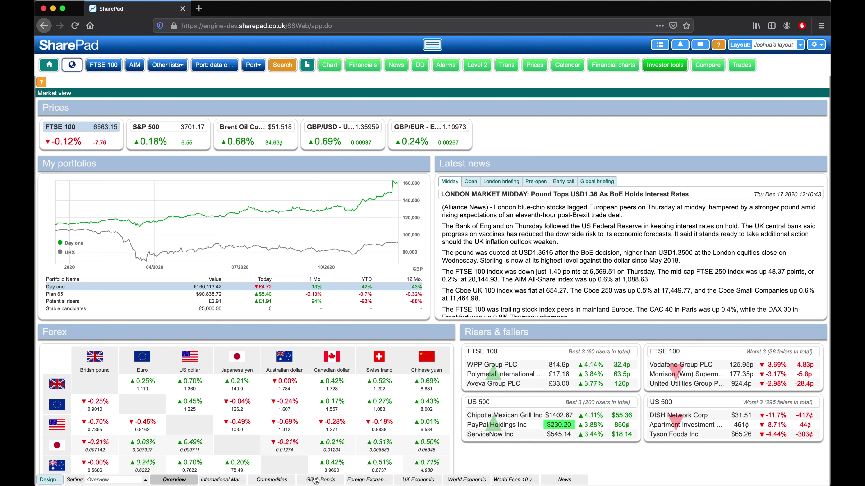
Switch the market view from UK Economic to the Gilt & Bonds setting
{"action": "left_click", "coordinate": [424, 481]}
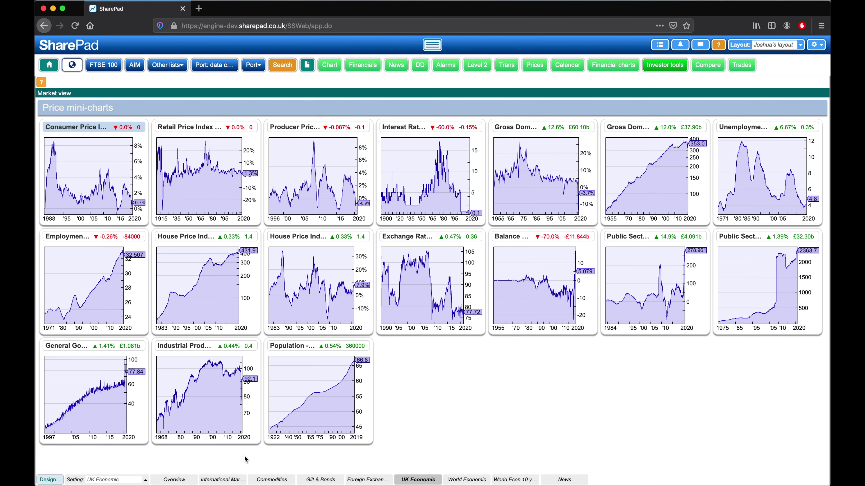
{"action": "left_click", "coordinate": [133, 480]}
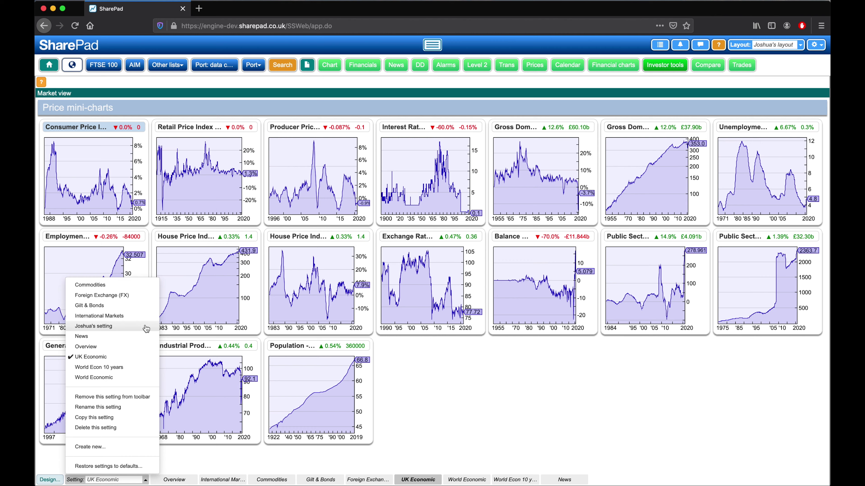
{"action": "left_click", "coordinate": [145, 305]}
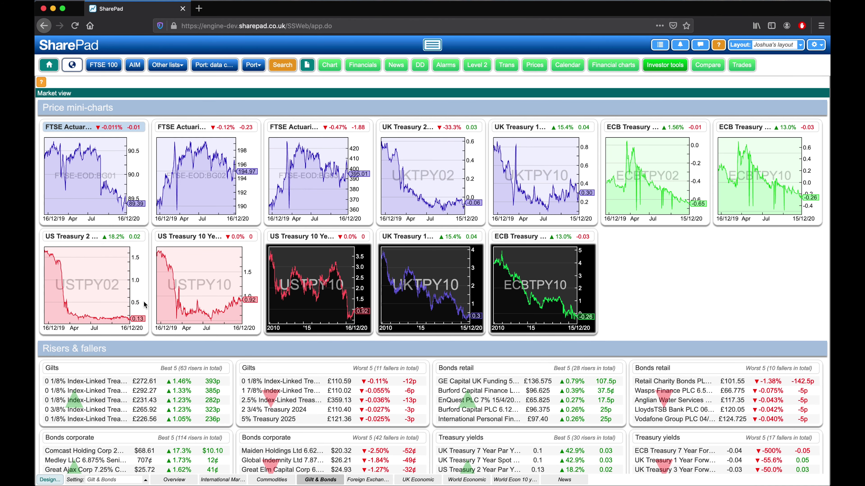
{"action": "left_click", "coordinate": [135, 481]}
Create a new empty market view setting named 'test'
{"action": "left_click", "coordinate": [139, 449]}
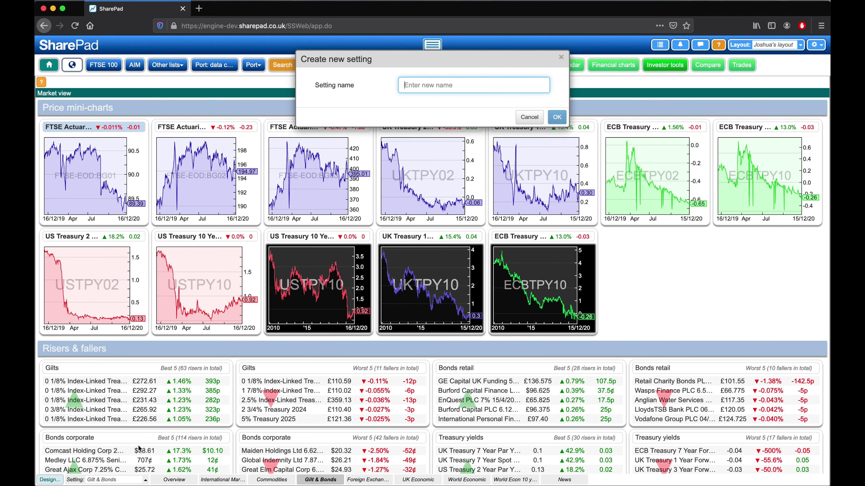
{"action": "type", "text": "test"}
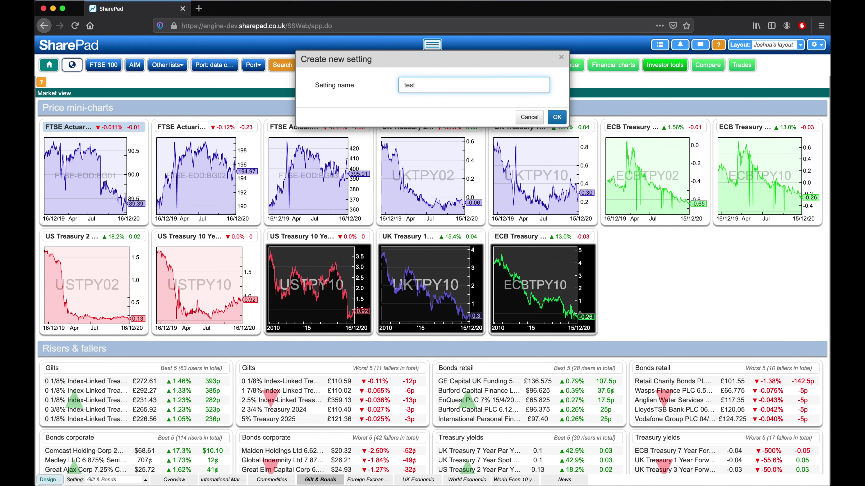
{"action": "left_click", "coordinate": [557, 117]}
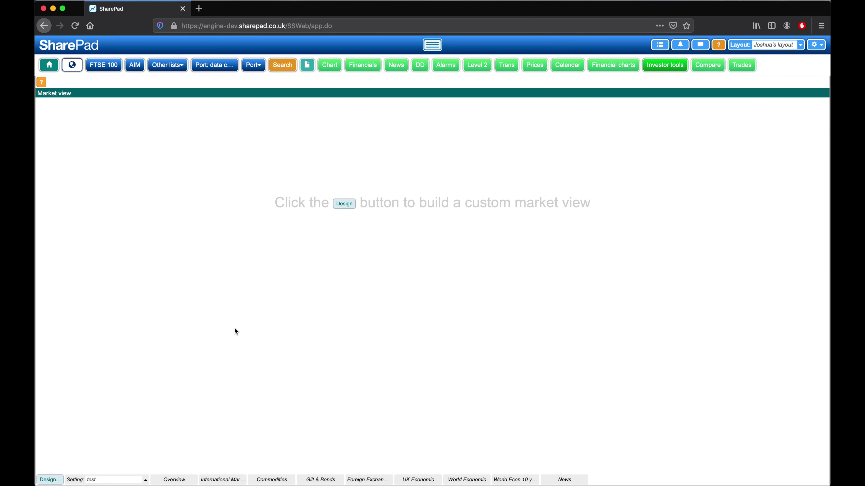
Add the 'test' setting to the settings toolbar
{"action": "left_click", "coordinate": [125, 481]}
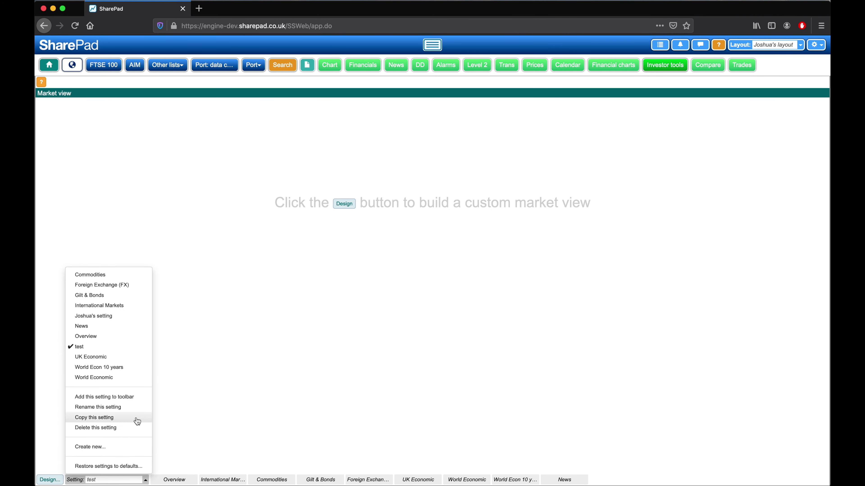
{"action": "left_click", "coordinate": [142, 397]}
{"action": "left_click", "coordinate": [115, 480]}
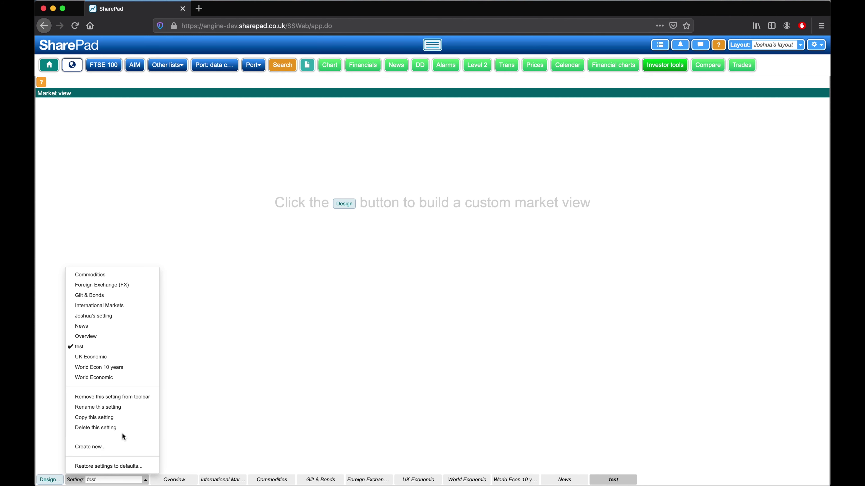
{"action": "left_click", "coordinate": [221, 418]}
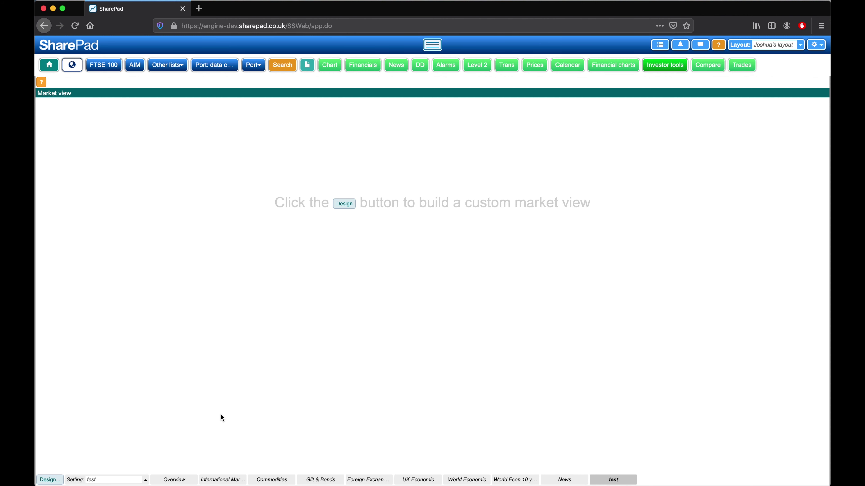
Arrange sections as Prices, Price mini-charts, Risers & fallers beside Forex, then My portfolios
{"action": "left_click", "coordinate": [48, 480]}
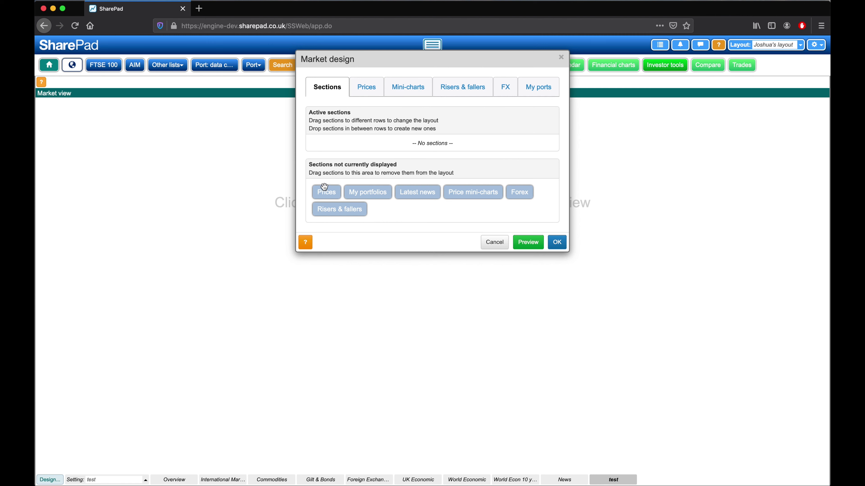
{"action": "left_click_drag", "start_coordinate": [323, 191], "coordinate": [378, 144]}
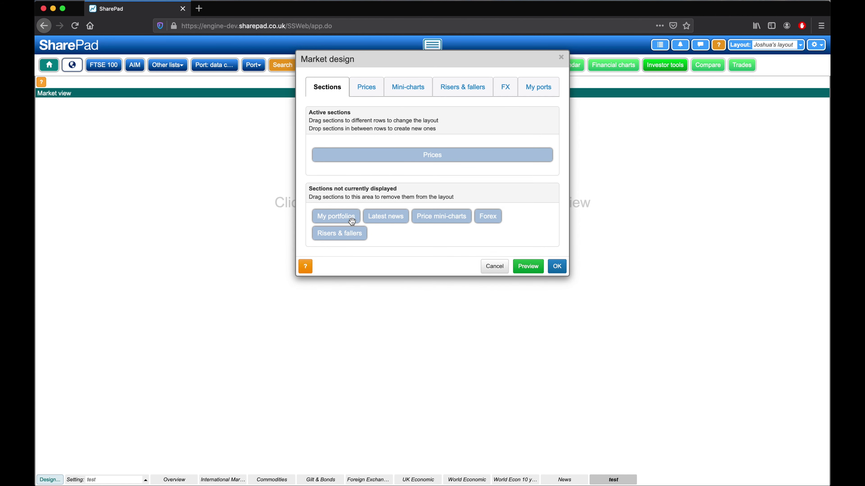
{"action": "left_click_drag", "start_coordinate": [348, 232], "coordinate": [412, 174]}
{"action": "left_click_drag", "start_coordinate": [487, 243], "coordinate": [511, 178]}
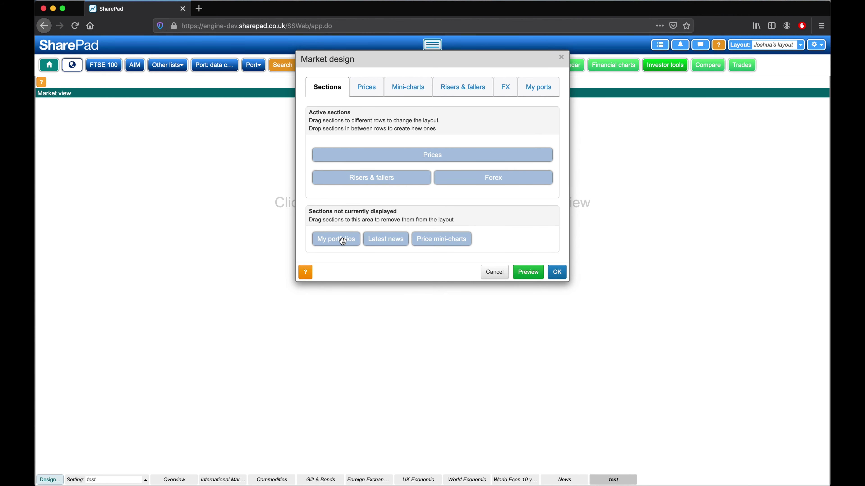
{"action": "left_click_drag", "start_coordinate": [343, 241], "coordinate": [414, 206]}
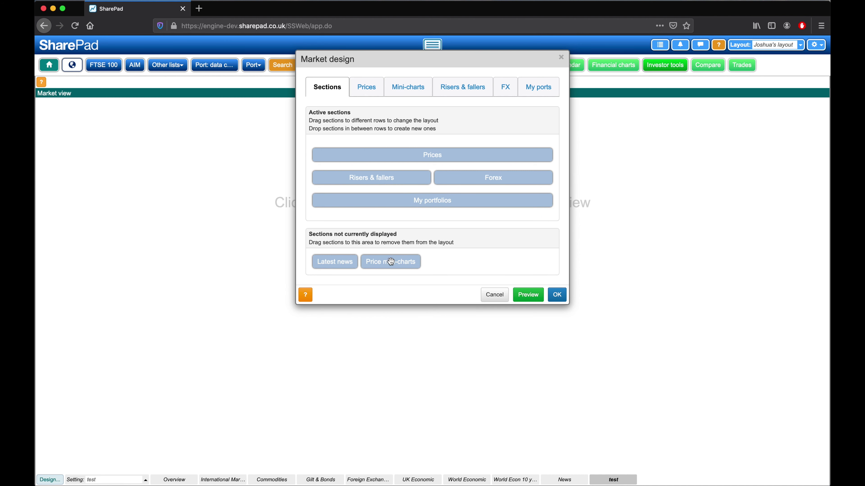
{"action": "left_click_drag", "start_coordinate": [393, 258], "coordinate": [435, 184]}
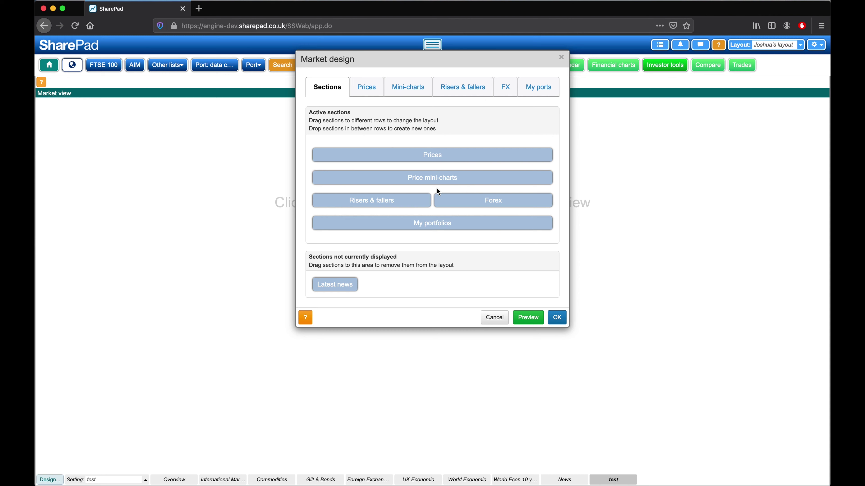
{"action": "left_click", "coordinate": [560, 317]}
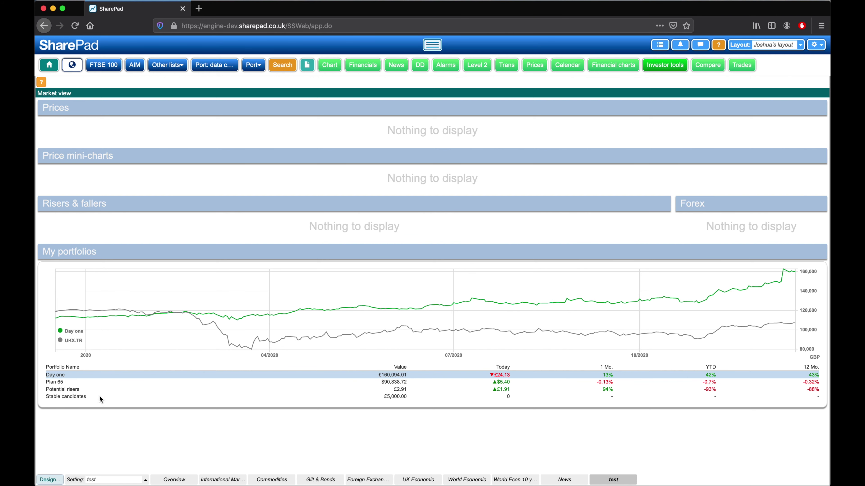
Add an LSE:GSK tile to the Prices section of the market design
{"action": "left_click", "coordinate": [50, 480]}
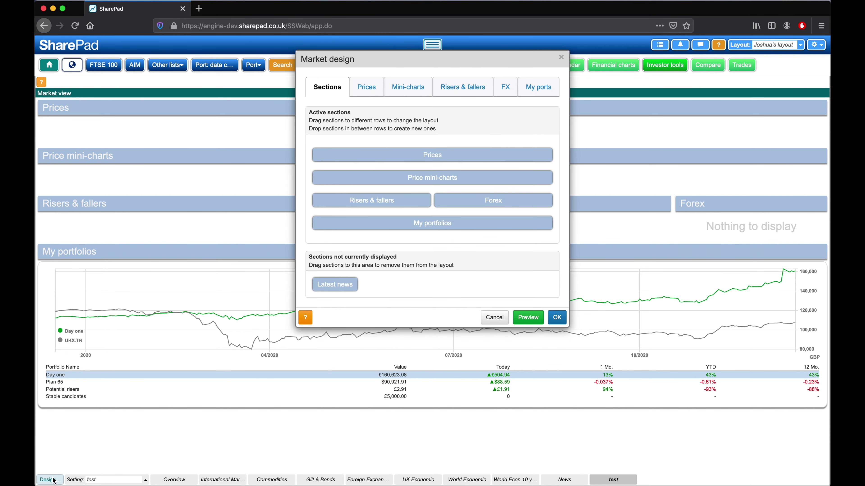
{"action": "left_click", "coordinate": [367, 94]}
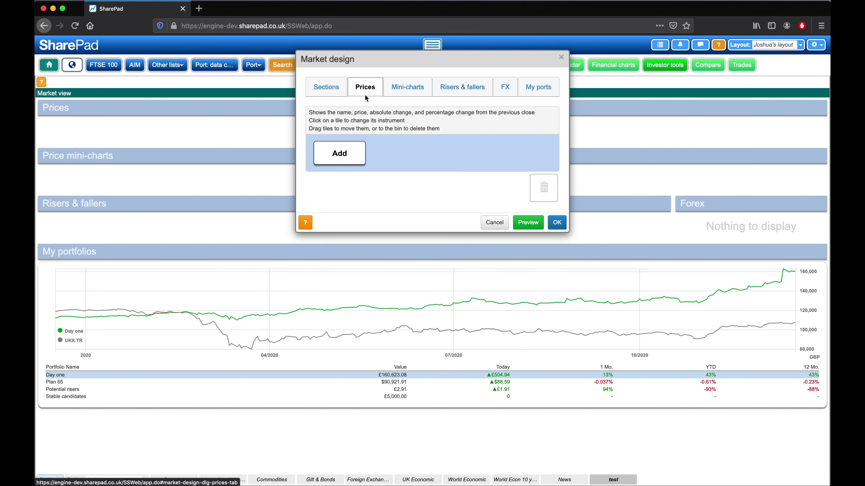
{"action": "left_click", "coordinate": [340, 153]}
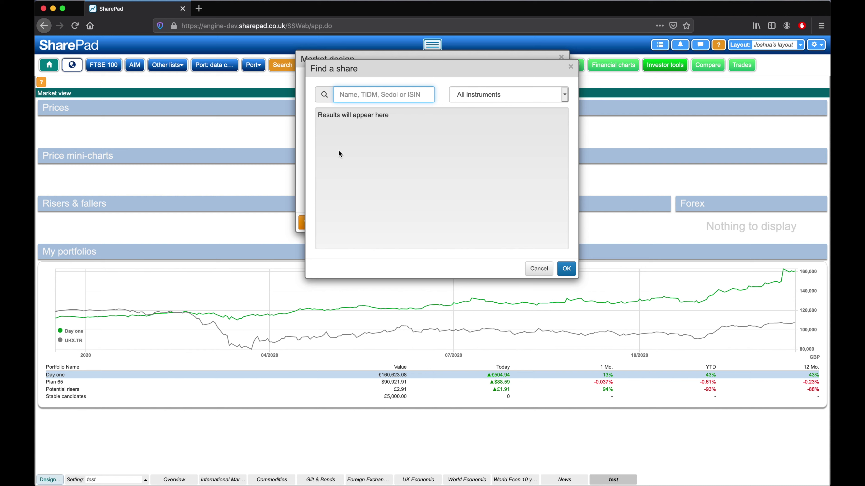
{"action": "type", "text": "gsk"}
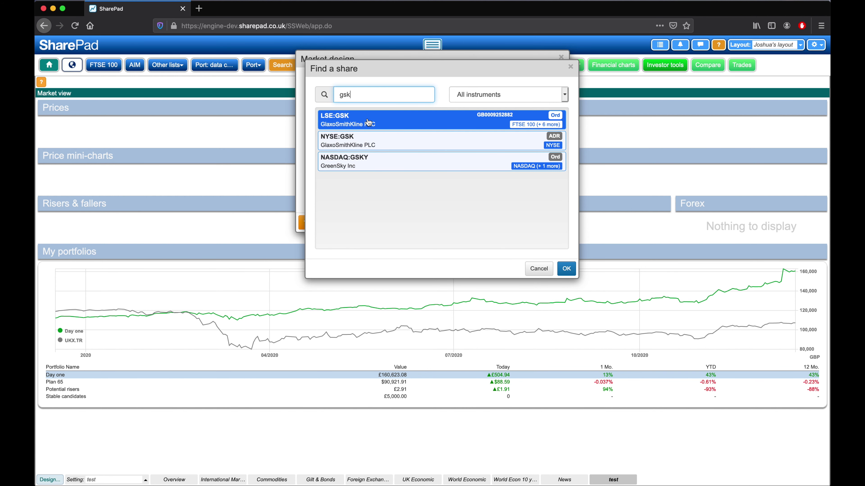
{"action": "left_click", "coordinate": [368, 122]}
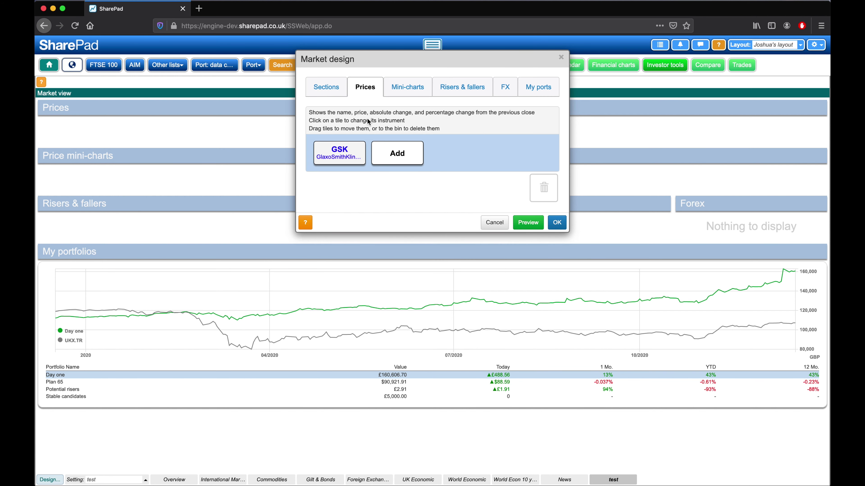
Add two LSE:ULVR Unilever PLC mini-charts
{"action": "left_click", "coordinate": [405, 83]}
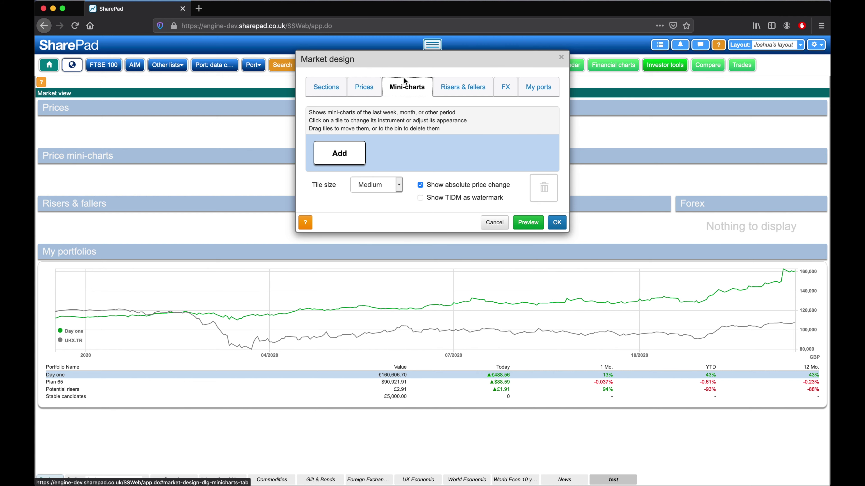
{"action": "left_click", "coordinate": [343, 152]}
{"action": "type", "text": "unil"}
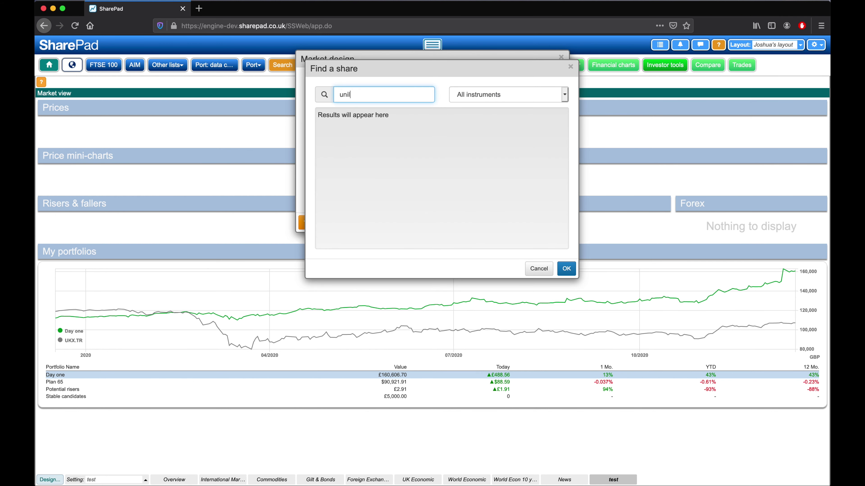
{"action": "type", "text": "eve"}
{"action": "left_click", "coordinate": [566, 269]}
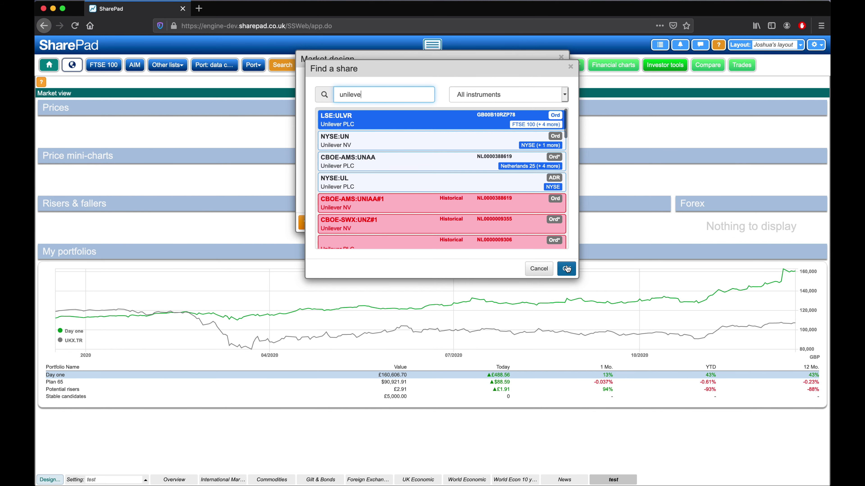
{"action": "left_click", "coordinate": [414, 163]}
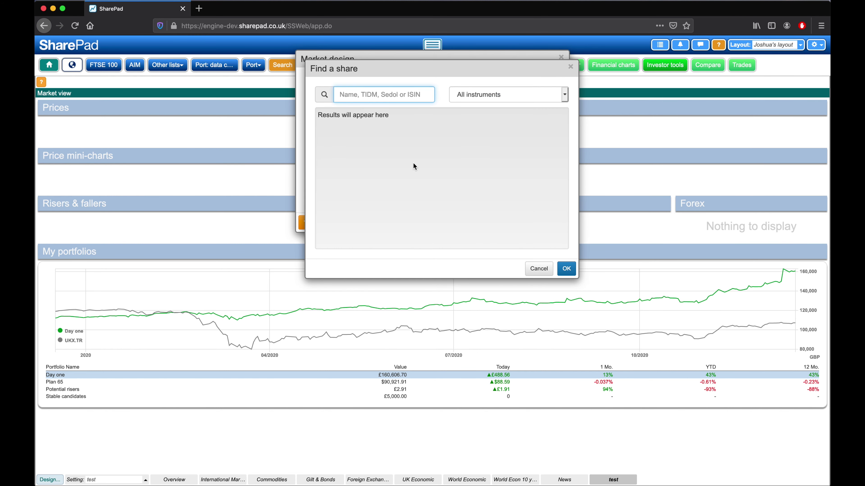
{"action": "type", "text": "unilev"}
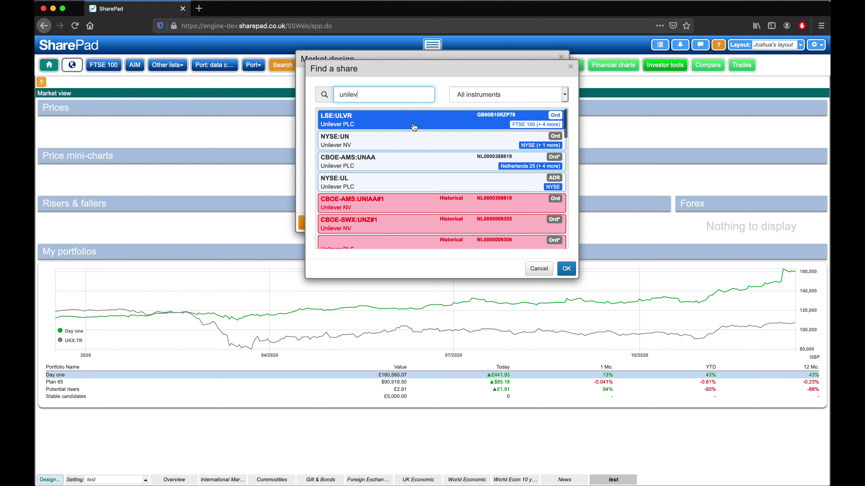
{"action": "double_click", "coordinate": [414, 128]}
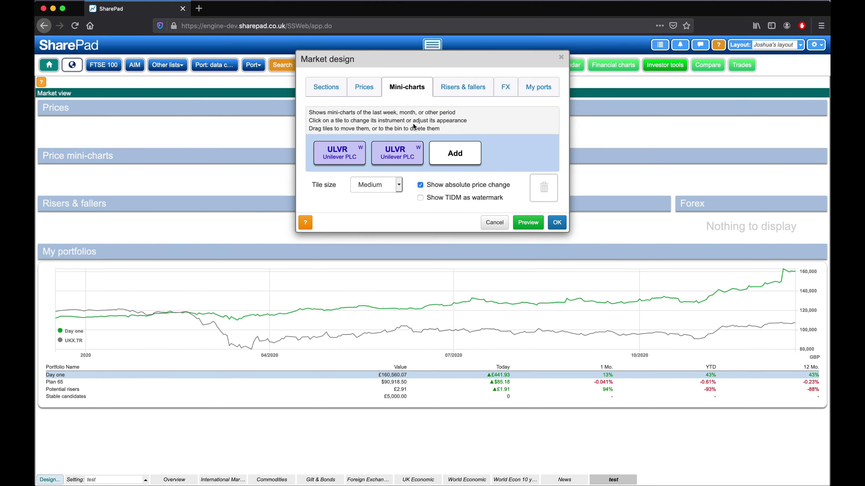
Set the Unilever mini-charts to last month in red and last year in green
{"action": "left_click", "coordinate": [339, 156]}
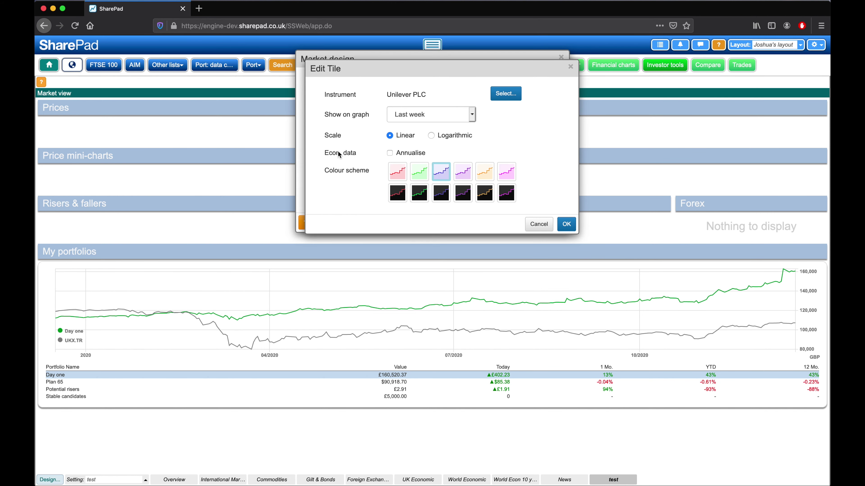
{"action": "left_click", "coordinate": [415, 116]}
{"action": "left_click", "coordinate": [416, 122]}
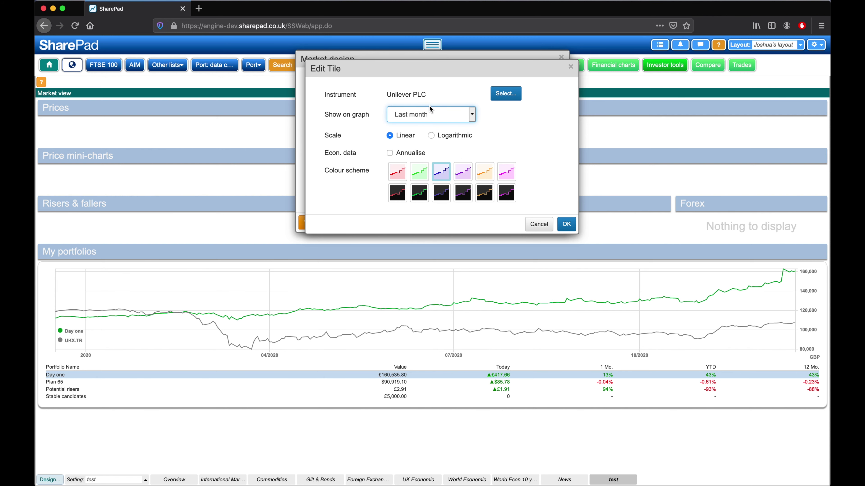
{"action": "left_click", "coordinate": [398, 171]}
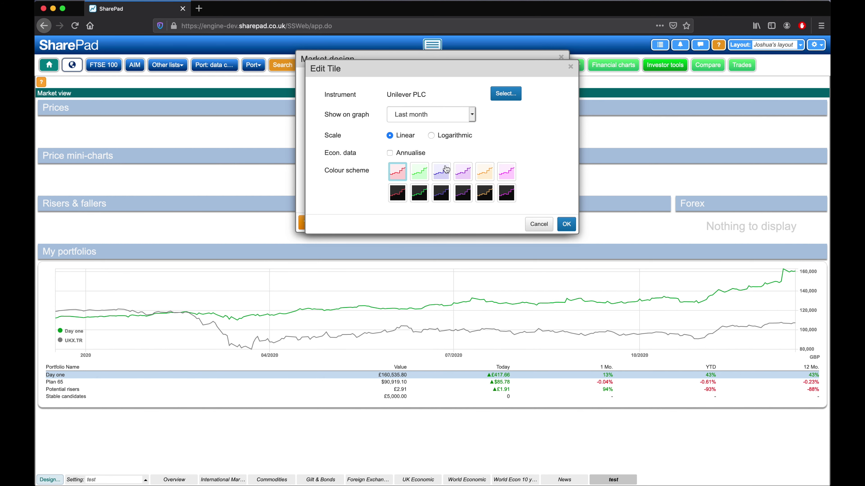
{"action": "left_click", "coordinate": [567, 225]}
{"action": "left_click", "coordinate": [408, 158]}
{"action": "left_click", "coordinate": [418, 173]}
{"action": "left_click", "coordinate": [430, 115]}
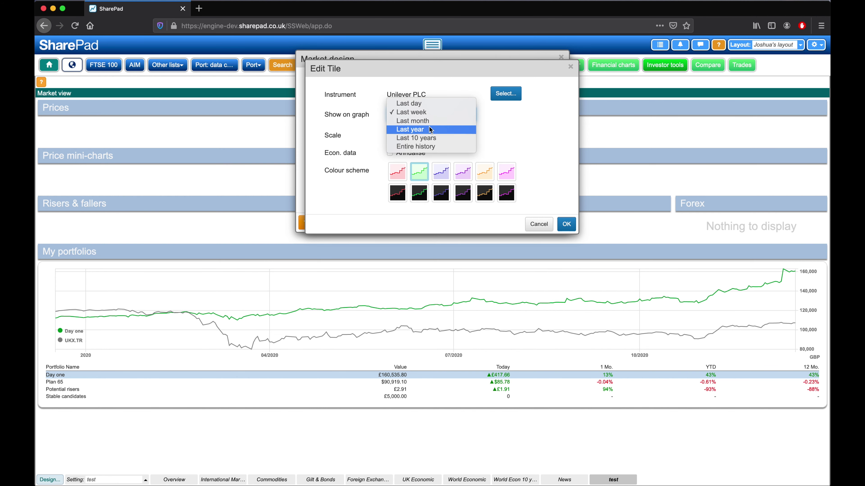
{"action": "left_click", "coordinate": [431, 130]}
{"action": "left_click", "coordinate": [566, 224]}
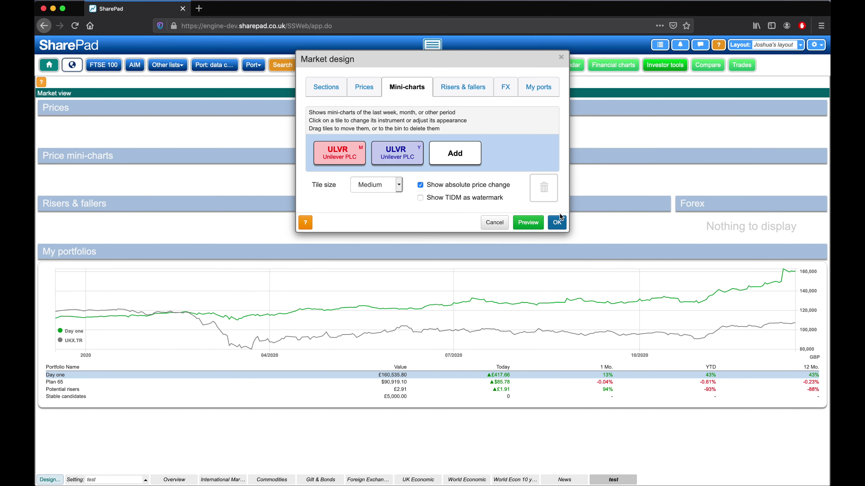
Add two LSE:GSK mini-charts
{"action": "left_click", "coordinate": [463, 156]}
{"action": "type", "text": "gsk"}
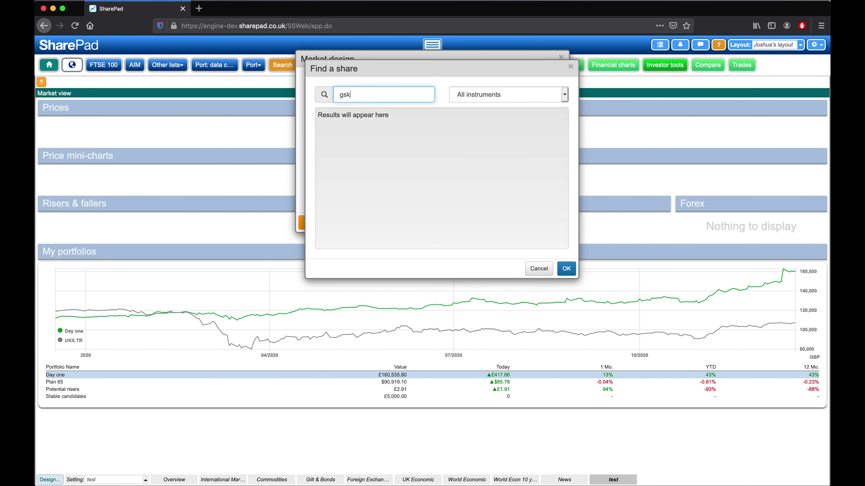
{"action": "double_click", "coordinate": [460, 119]}
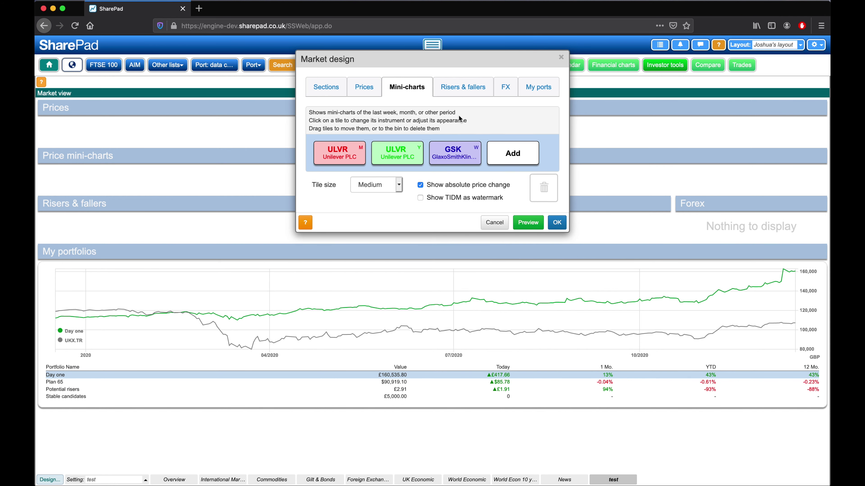
{"action": "left_click", "coordinate": [506, 158]}
{"action": "type", "text": "gsk"}
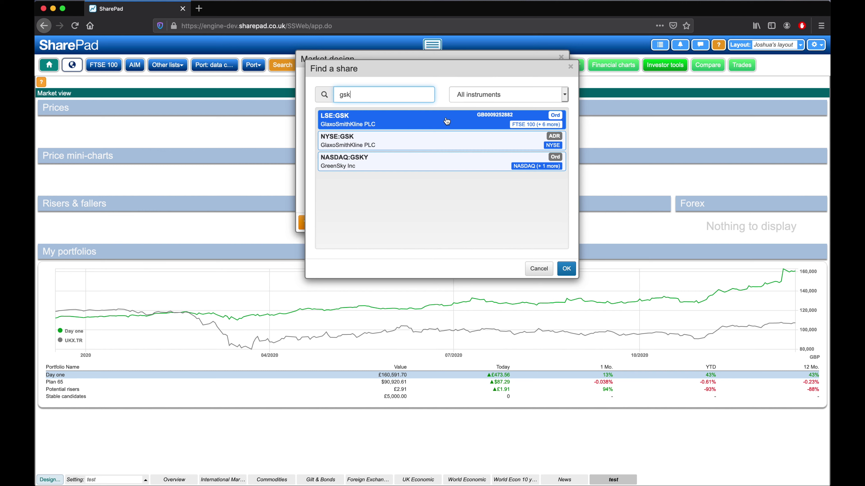
{"action": "double_click", "coordinate": [446, 119]}
Set the GSK mini-charts to last month in red and last year in green, then preview
{"action": "left_click", "coordinate": [446, 147]}
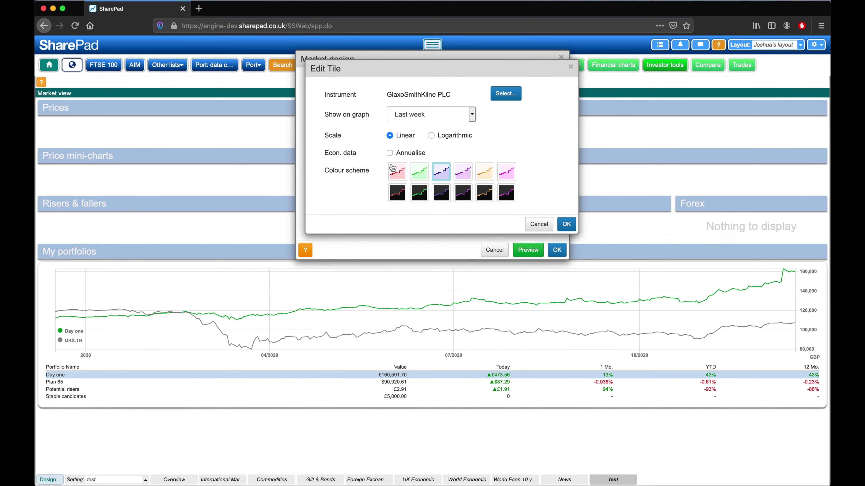
{"action": "left_click", "coordinate": [390, 166]}
{"action": "left_click", "coordinate": [411, 116]}
{"action": "left_click", "coordinate": [412, 122]}
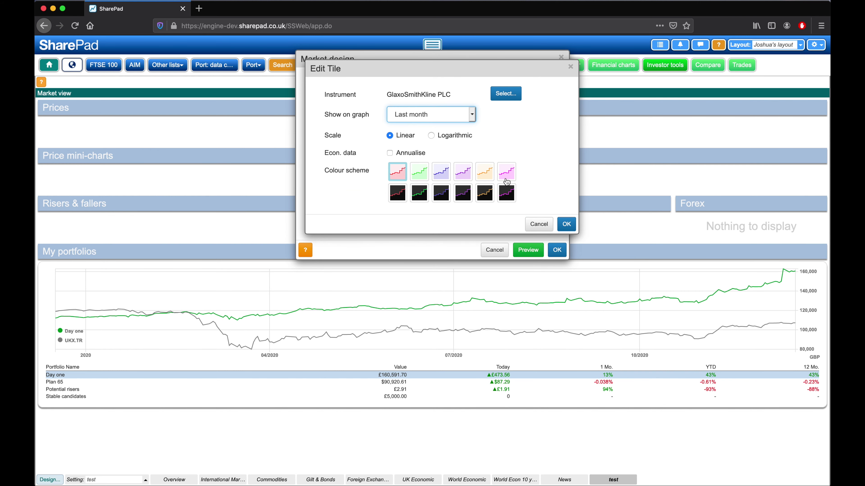
{"action": "left_click", "coordinate": [566, 224]}
{"action": "left_click", "coordinate": [507, 154]}
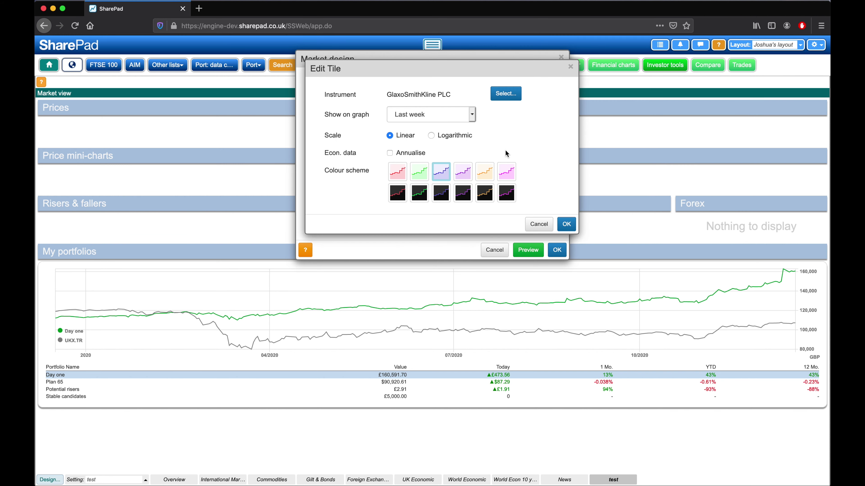
{"action": "left_click", "coordinate": [426, 173]}
{"action": "left_click", "coordinate": [443, 115]}
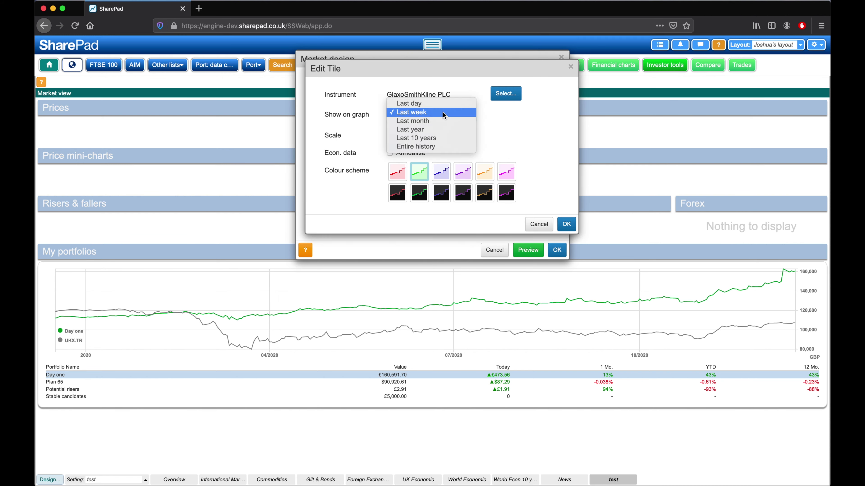
{"action": "left_click", "coordinate": [442, 132]}
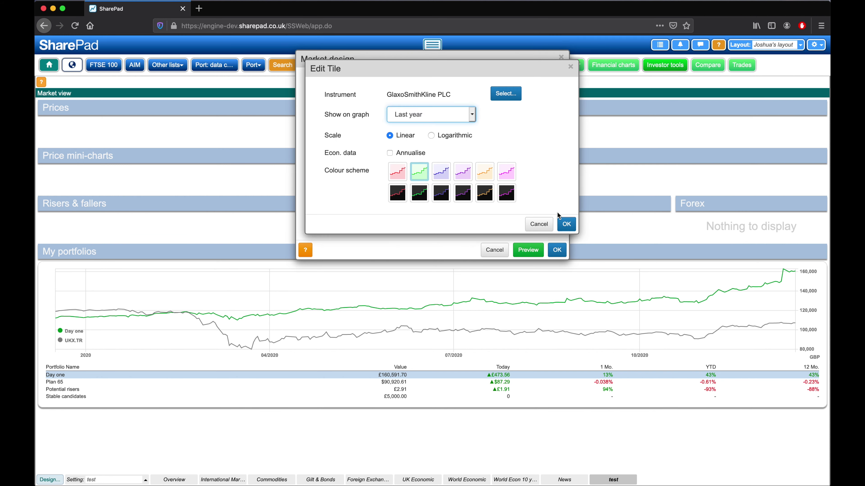
{"action": "left_click", "coordinate": [566, 224]}
{"action": "left_click_drag", "start_coordinate": [443, 61], "coordinate": [616, 82]}
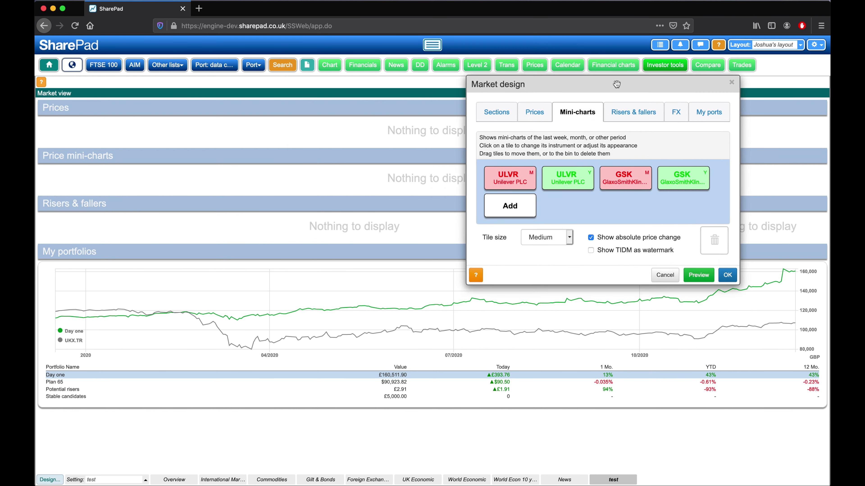
{"action": "left_click", "coordinate": [700, 272]}
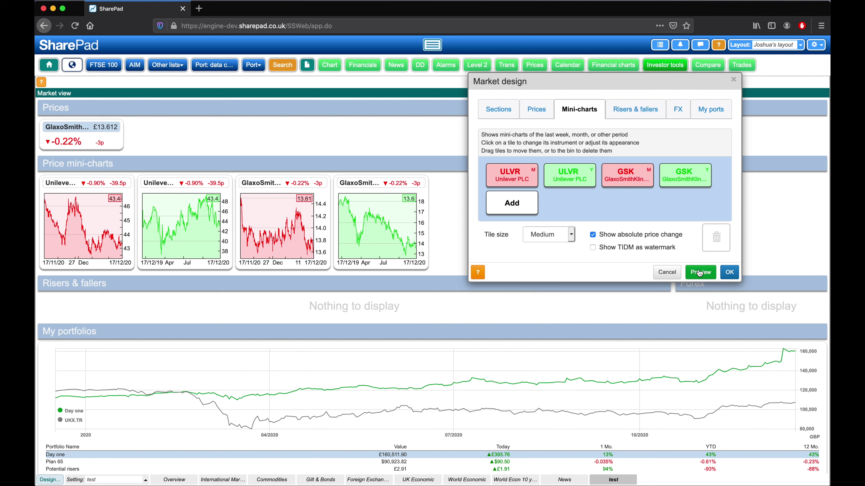
Add FTSE 100, AIM 100, NASDAQ 100 and Funds (retail) risers & fallers lists, selecting the count of 5
{"action": "left_click", "coordinate": [644, 110]}
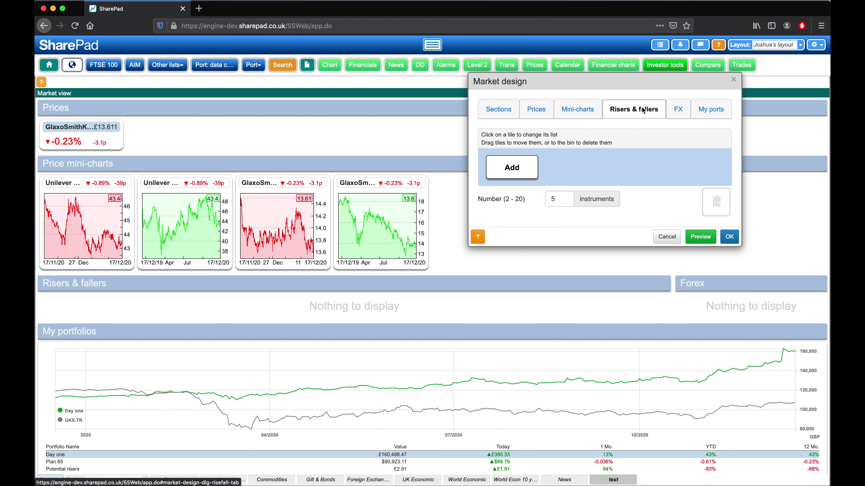
{"action": "left_click", "coordinate": [512, 166]}
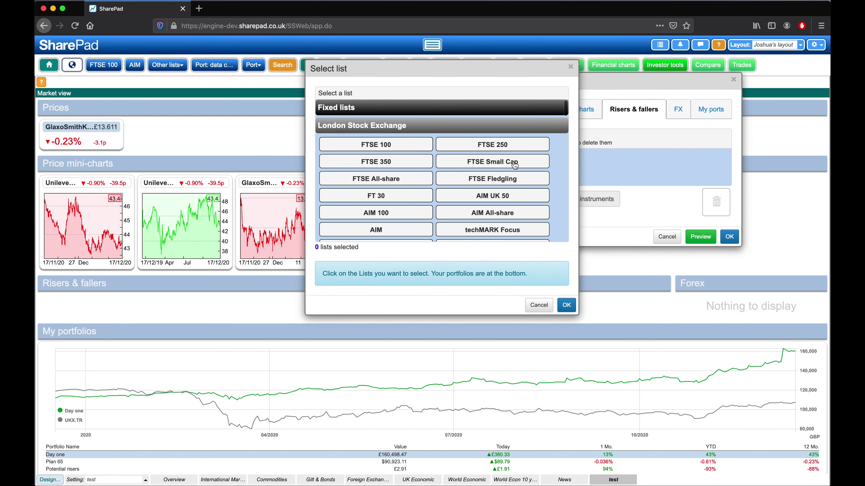
{"action": "left_click", "coordinate": [402, 146]}
{"action": "left_click", "coordinate": [385, 215]}
{"action": "scroll", "coordinate": [386, 216], "scroll_direction": "down", "scroll_amount": 3}
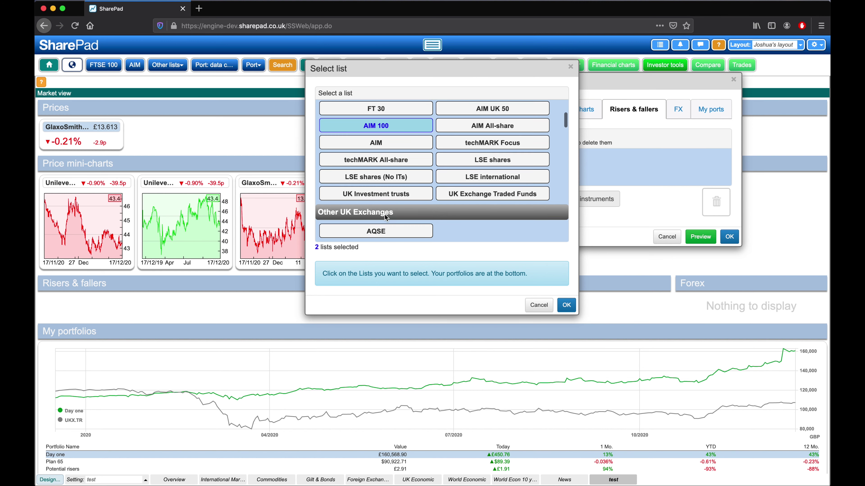
{"action": "scroll", "coordinate": [386, 218], "scroll_direction": "down", "scroll_amount": 1}
{"action": "left_click", "coordinate": [390, 177]}
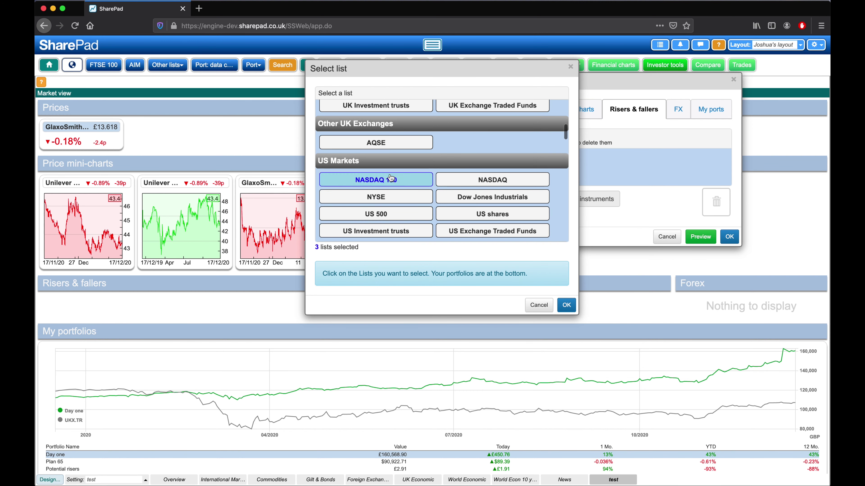
{"action": "scroll", "coordinate": [390, 175], "scroll_direction": "down", "scroll_amount": 3}
{"action": "left_click", "coordinate": [390, 188]}
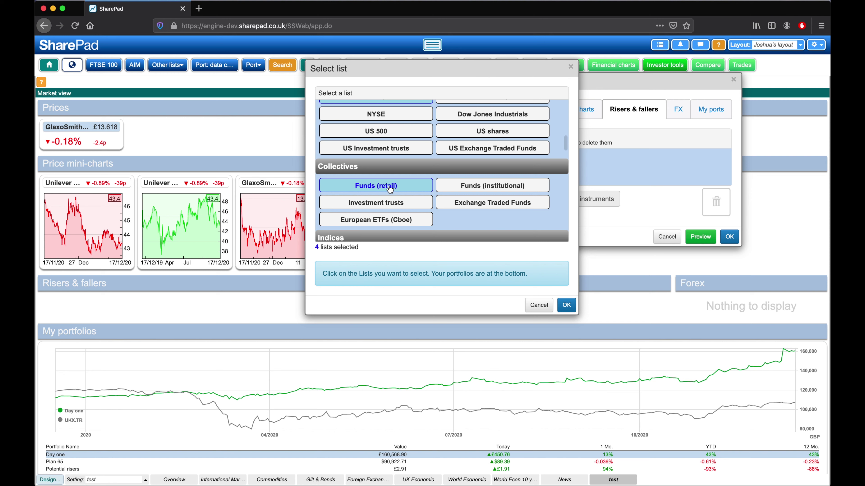
{"action": "left_click", "coordinate": [571, 307]}
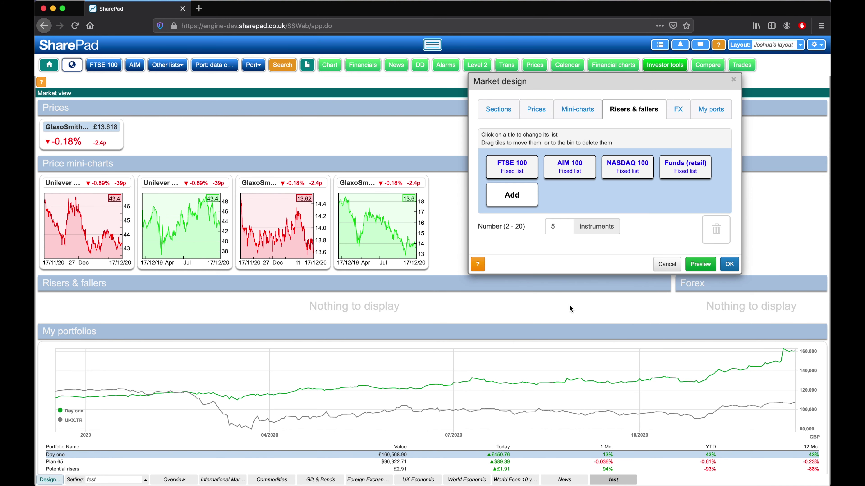
{"action": "left_click_drag", "start_coordinate": [561, 228], "coordinate": [535, 226]}
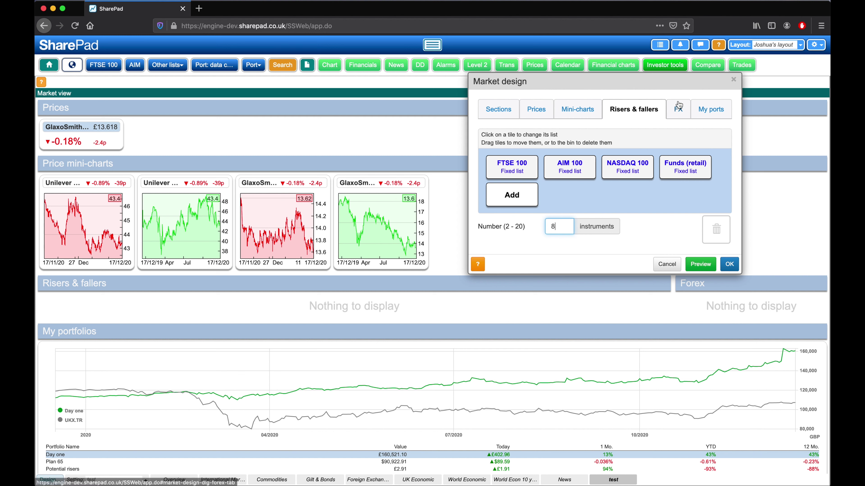
Add Chilean peso, British pound, Japanese yen, Bitcoin and Ripple to the forex grid
{"action": "left_click", "coordinate": [678, 113]}
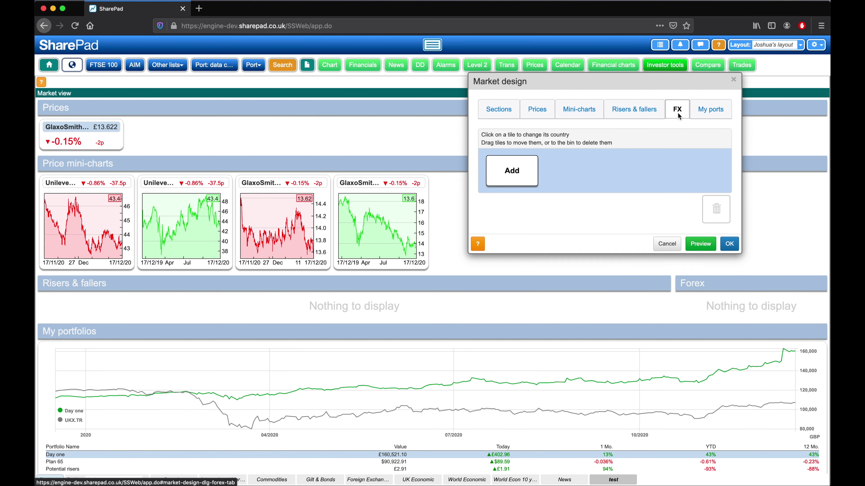
{"action": "left_click", "coordinate": [512, 170]}
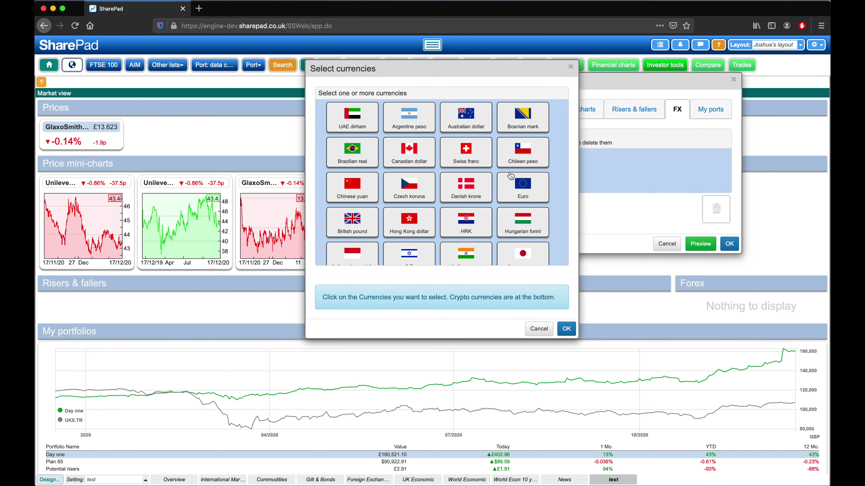
{"action": "left_click", "coordinate": [517, 157]}
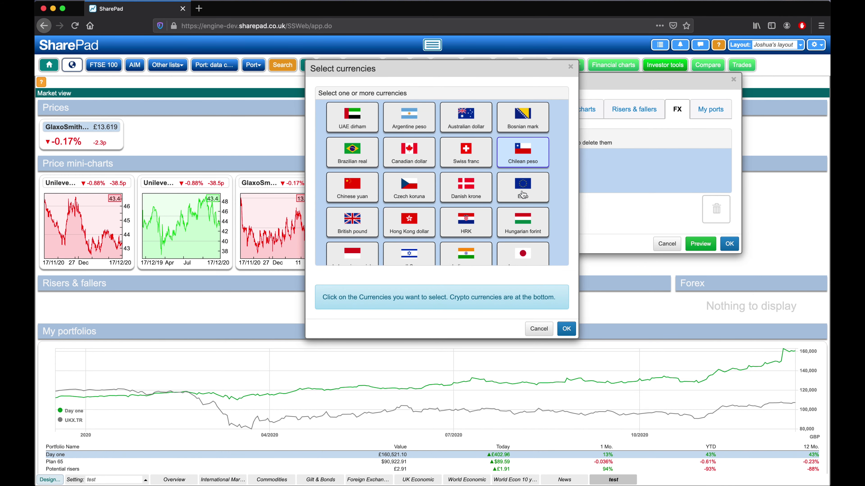
{"action": "left_click", "coordinate": [363, 221]}
{"action": "scroll", "coordinate": [363, 221], "scroll_direction": "down", "scroll_amount": 5}
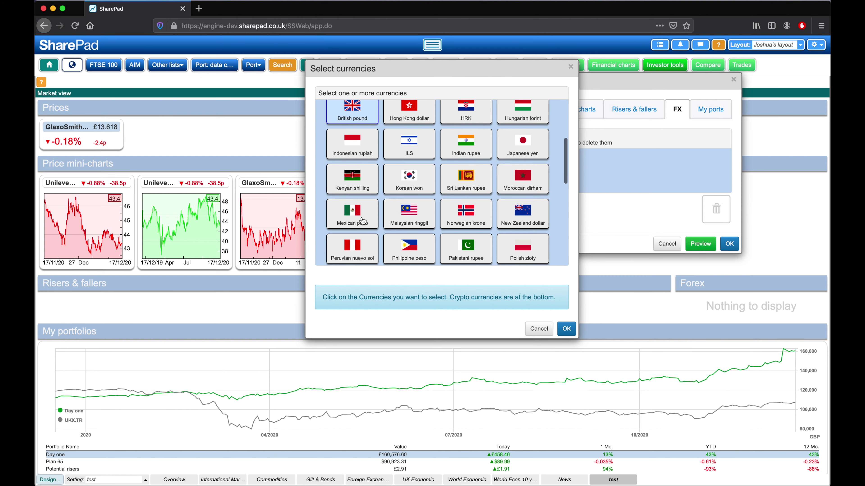
{"action": "left_click", "coordinate": [512, 141]}
{"action": "scroll", "coordinate": [458, 209], "scroll_direction": "down", "scroll_amount": 10}
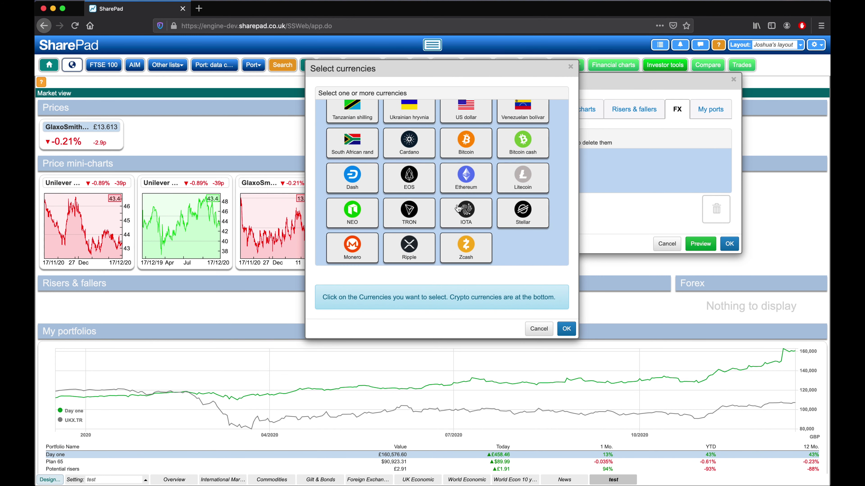
{"action": "left_click", "coordinate": [473, 146]}
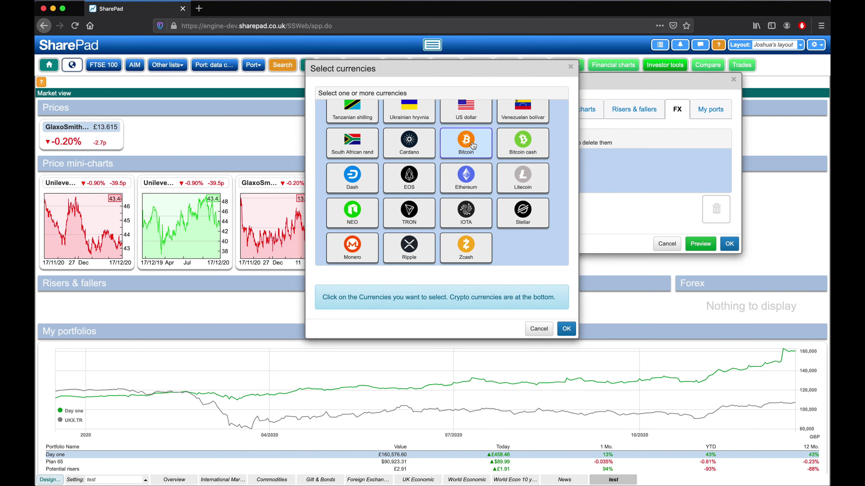
{"action": "left_click", "coordinate": [412, 238]}
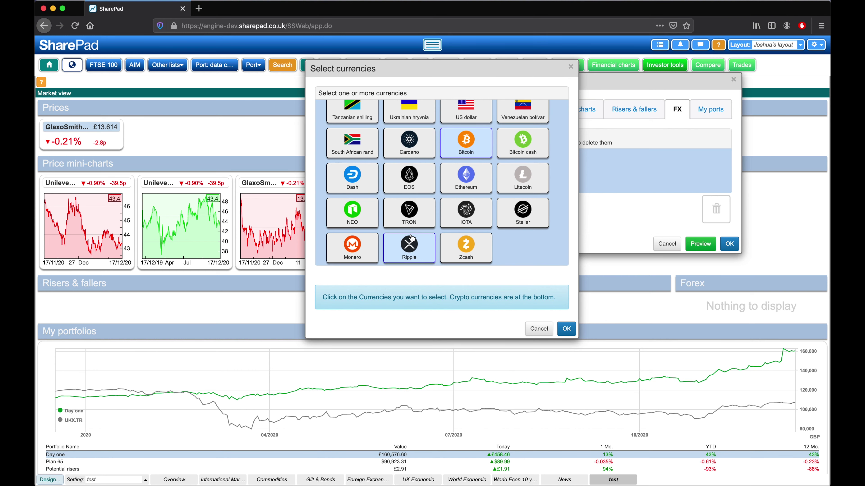
{"action": "left_click", "coordinate": [567, 328]}
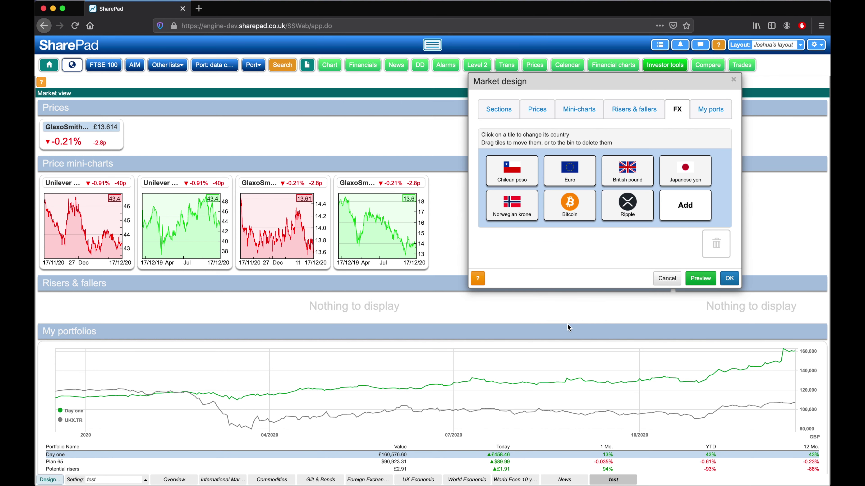
Replace the portfolio benchmark with FTSE 350, searched under Major indices
{"action": "left_click", "coordinate": [710, 110]}
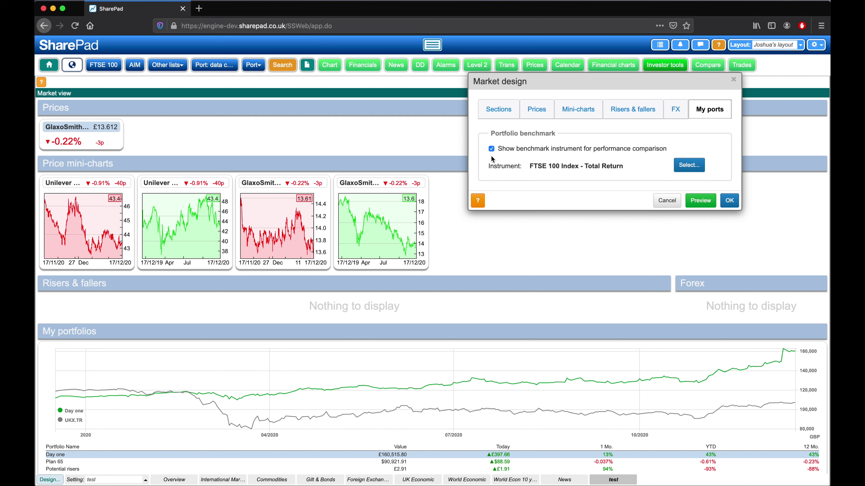
{"action": "left_click", "coordinate": [684, 173]}
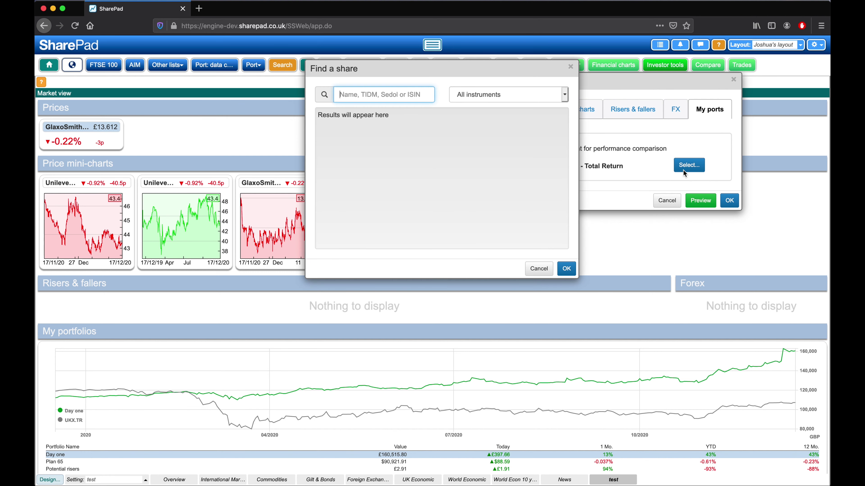
{"action": "left_click", "coordinate": [556, 98]}
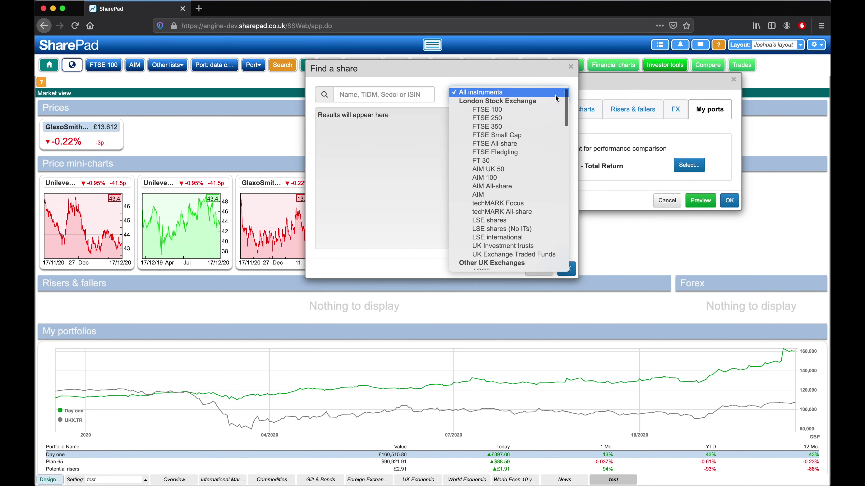
{"action": "scroll", "coordinate": [549, 137], "scroll_direction": "down", "scroll_amount": 5}
{"action": "scroll", "coordinate": [550, 137], "scroll_direction": "down", "scroll_amount": 5}
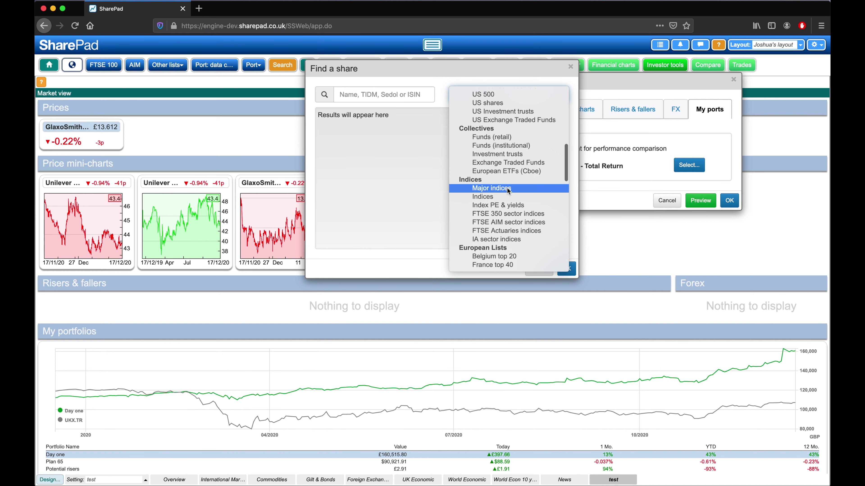
{"action": "left_click", "coordinate": [514, 188]}
{"action": "left_click", "coordinate": [391, 93]}
{"action": "type", "text": "f"}
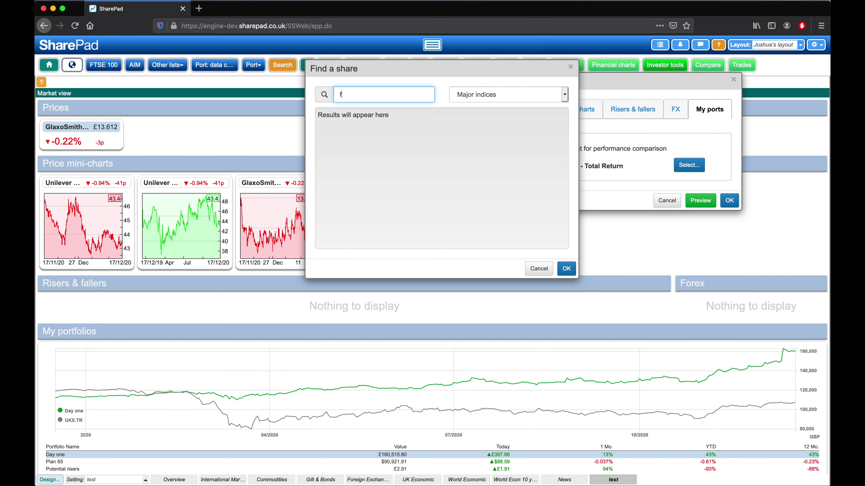
{"action": "type", "text": "tse 350"}
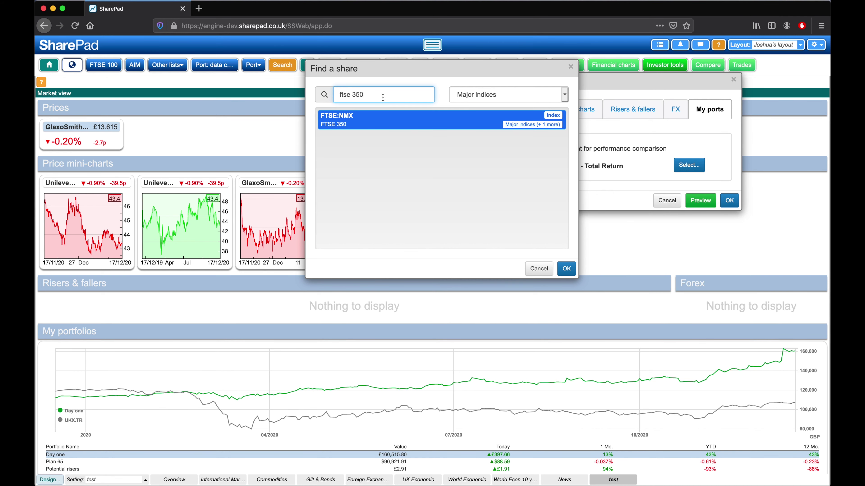
{"action": "double_click", "coordinate": [388, 121]}
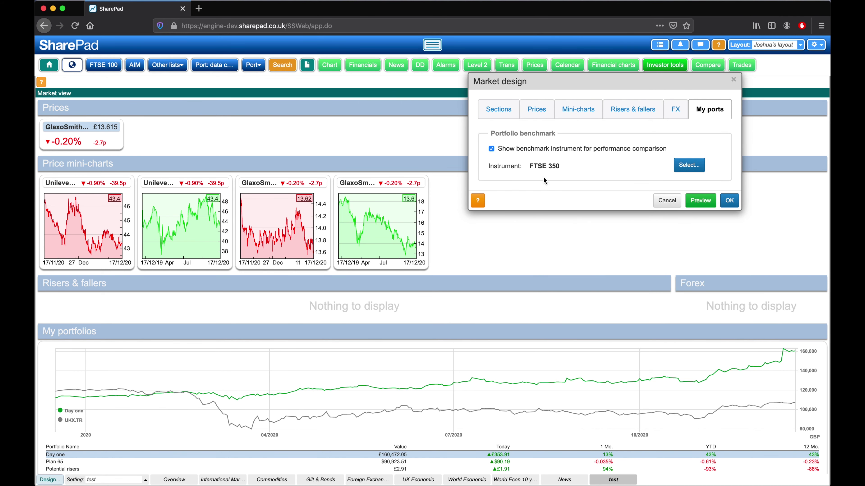
Apply the design, then move Risers & fallers to the top row of the sections layout
{"action": "left_click", "coordinate": [730, 201]}
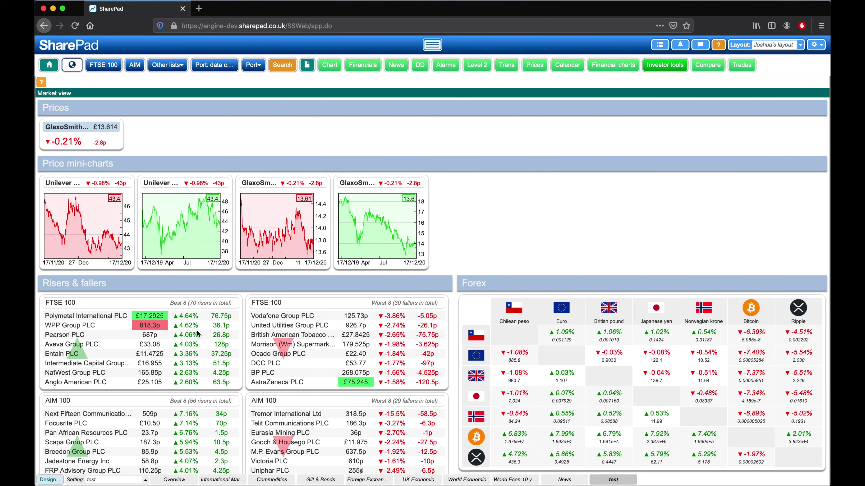
{"action": "left_click", "coordinate": [54, 479]}
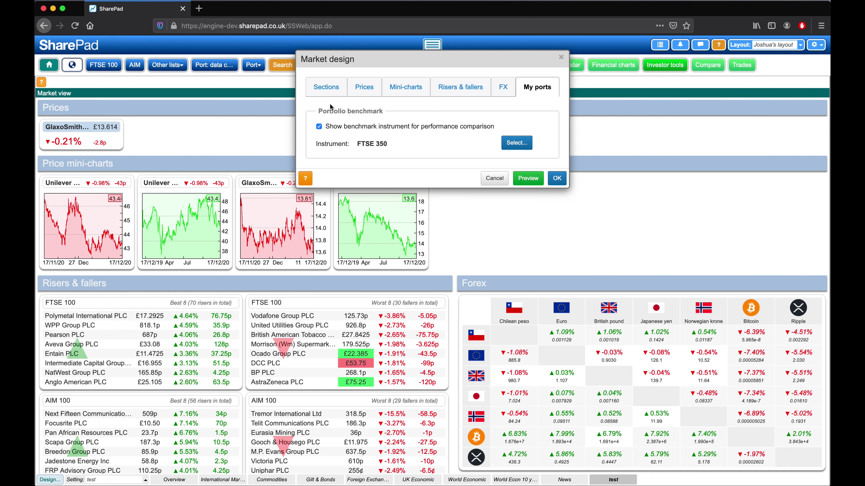
{"action": "left_click", "coordinate": [329, 94]}
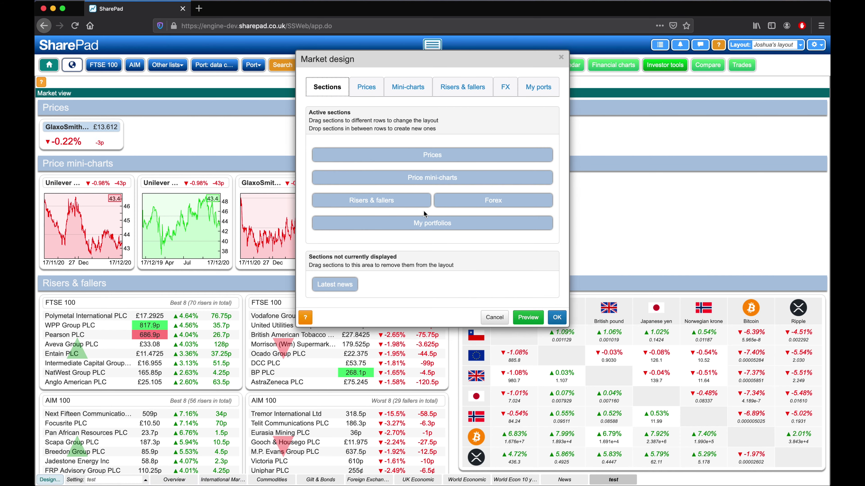
{"action": "left_click_drag", "start_coordinate": [411, 203], "coordinate": [455, 213]}
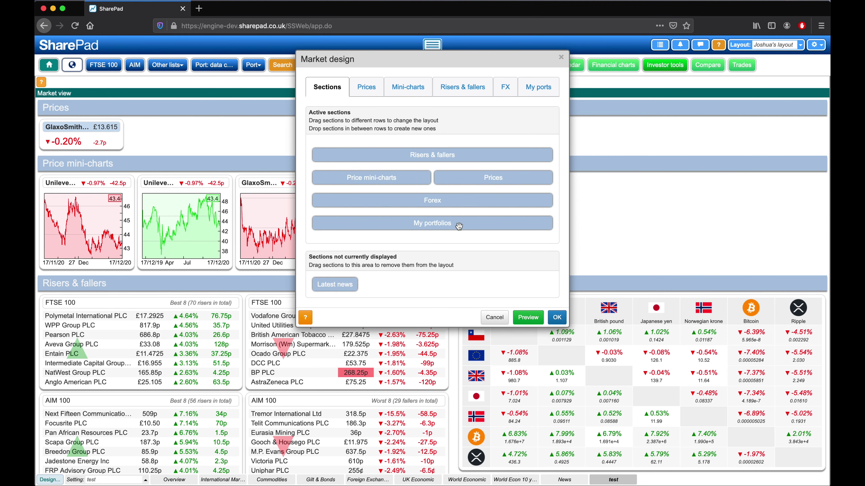
{"action": "left_click", "coordinate": [558, 313]}
{"action": "scroll", "coordinate": [556, 312], "scroll_direction": "down", "scroll_amount": 5}
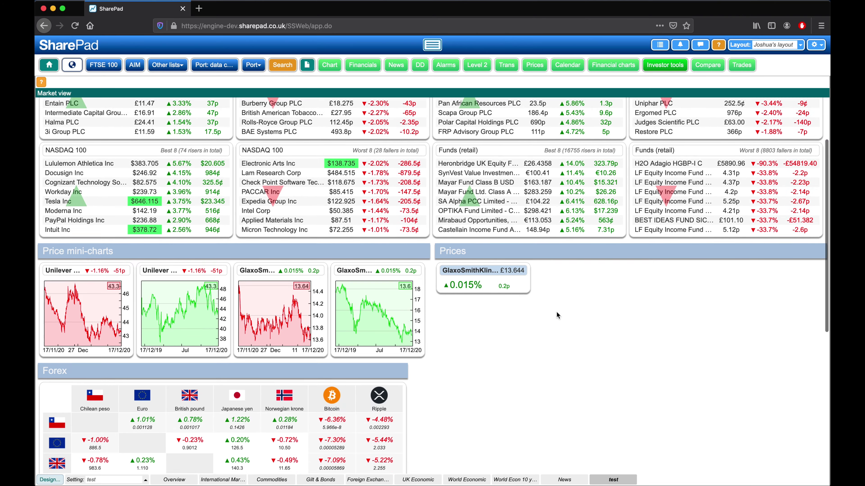
{"action": "scroll", "coordinate": [556, 312], "scroll_direction": "down", "scroll_amount": 6}
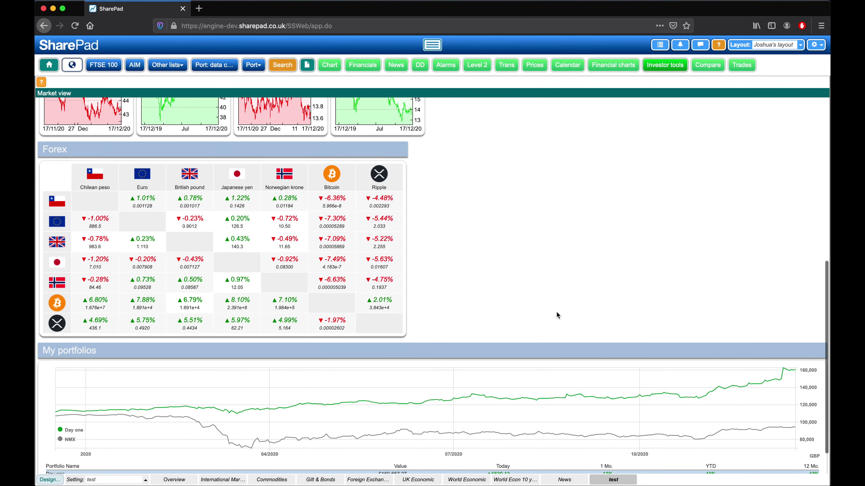
{"action": "scroll", "coordinate": [557, 315], "scroll_direction": "up", "scroll_amount": 5}
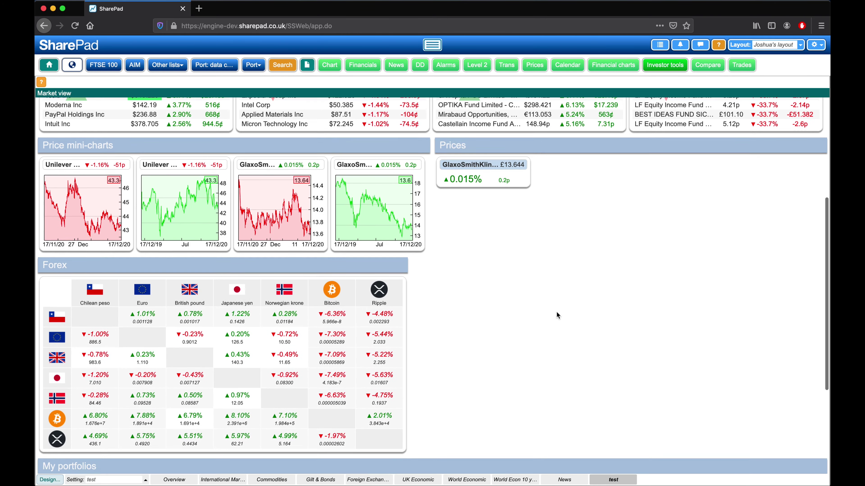
{"action": "scroll", "coordinate": [557, 312], "scroll_direction": "up", "scroll_amount": 5}
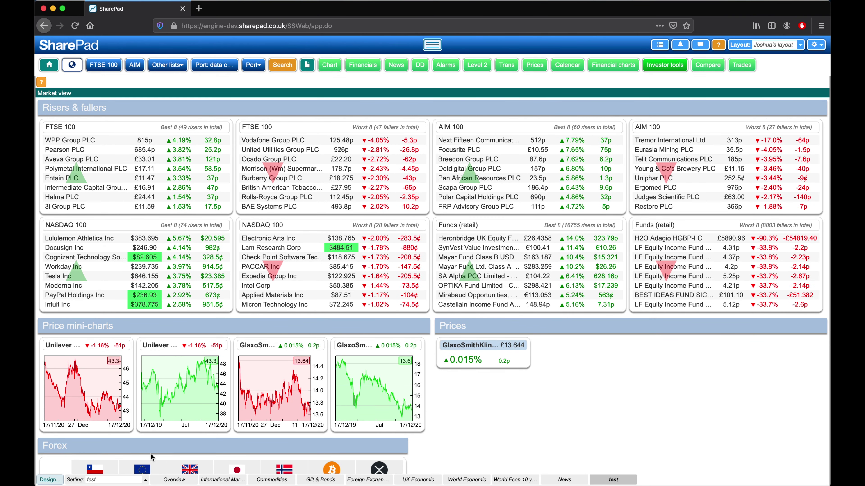
Reset the Overview and Commodities market view settings to their defaults
{"action": "left_click", "coordinate": [132, 480]}
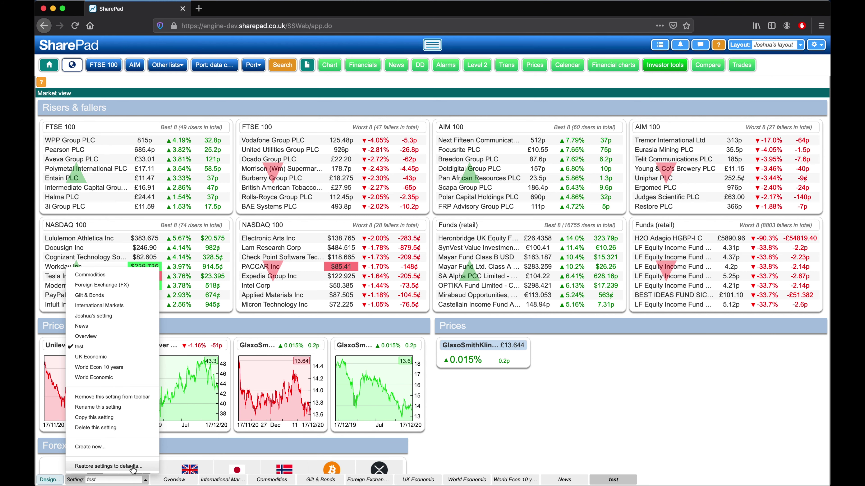
{"action": "left_click", "coordinate": [133, 467]}
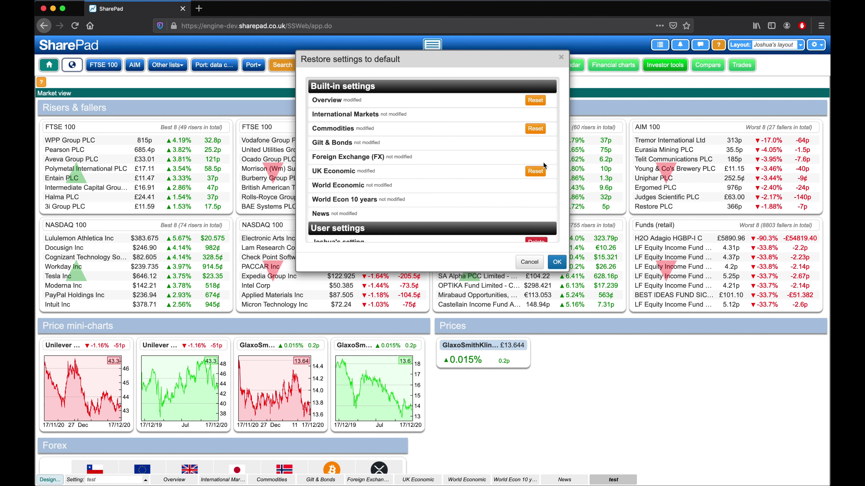
{"action": "left_click", "coordinate": [536, 100]}
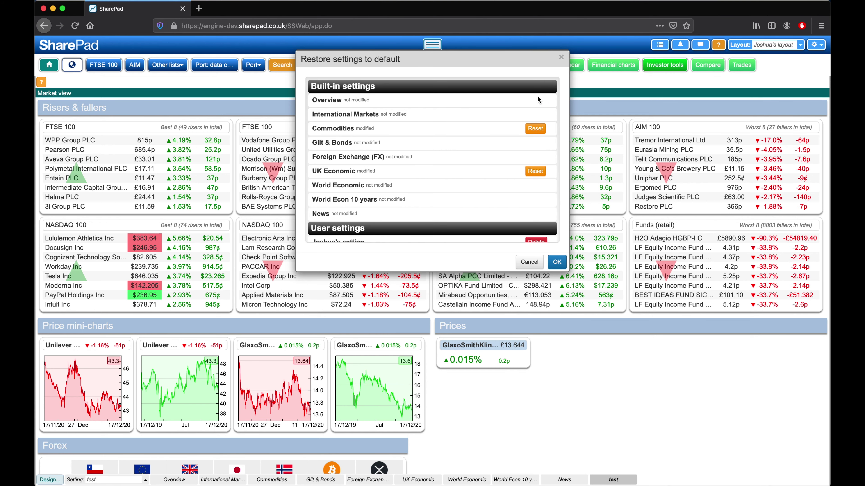
{"action": "left_click", "coordinate": [536, 128]}
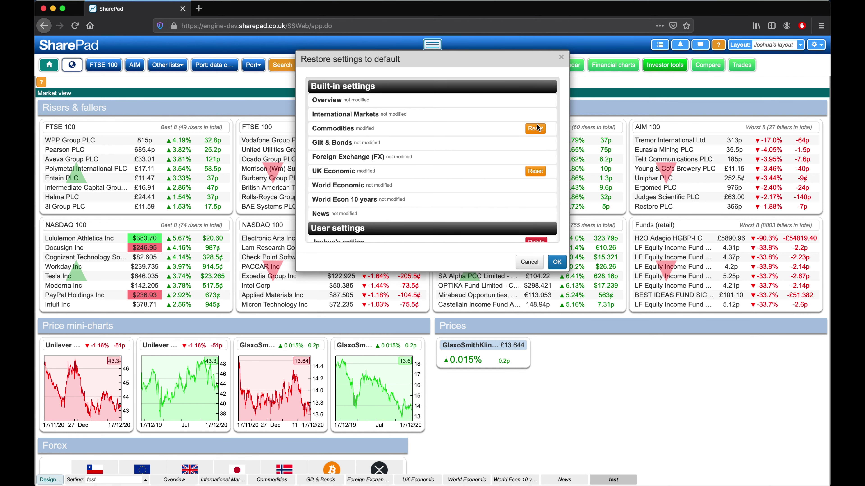
{"action": "left_click", "coordinate": [560, 262]}
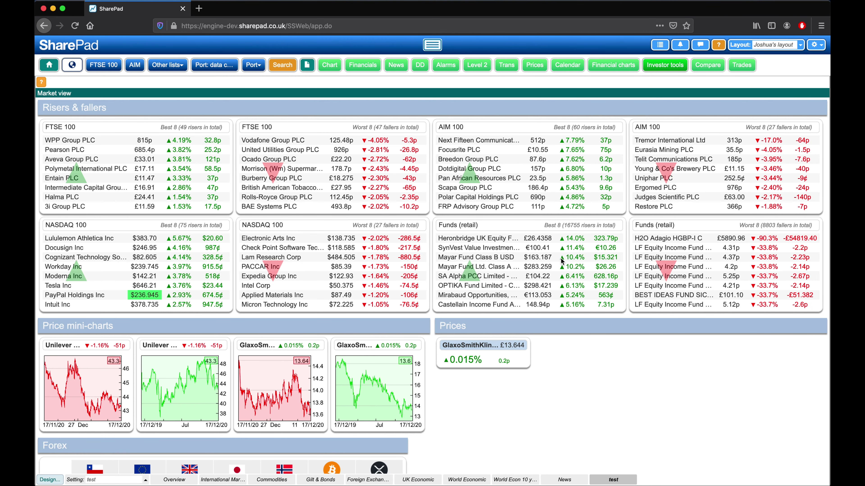